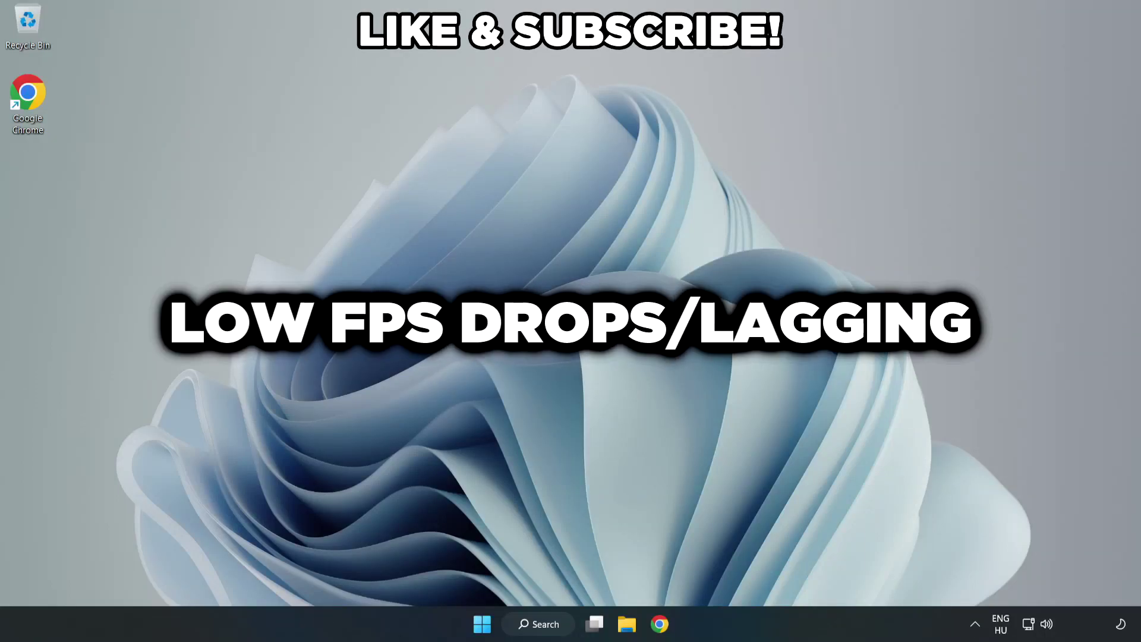
Search Windows for 'edit power plan'
{"action": "left_click", "coordinate": [549, 632]}
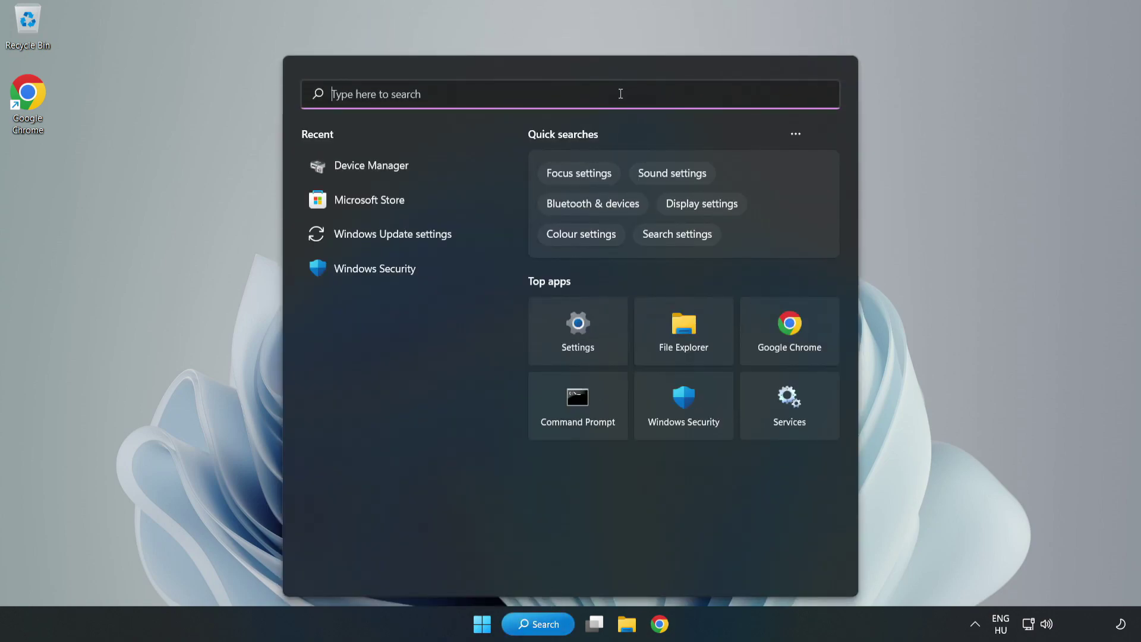
{"action": "type", "text": "edit "}
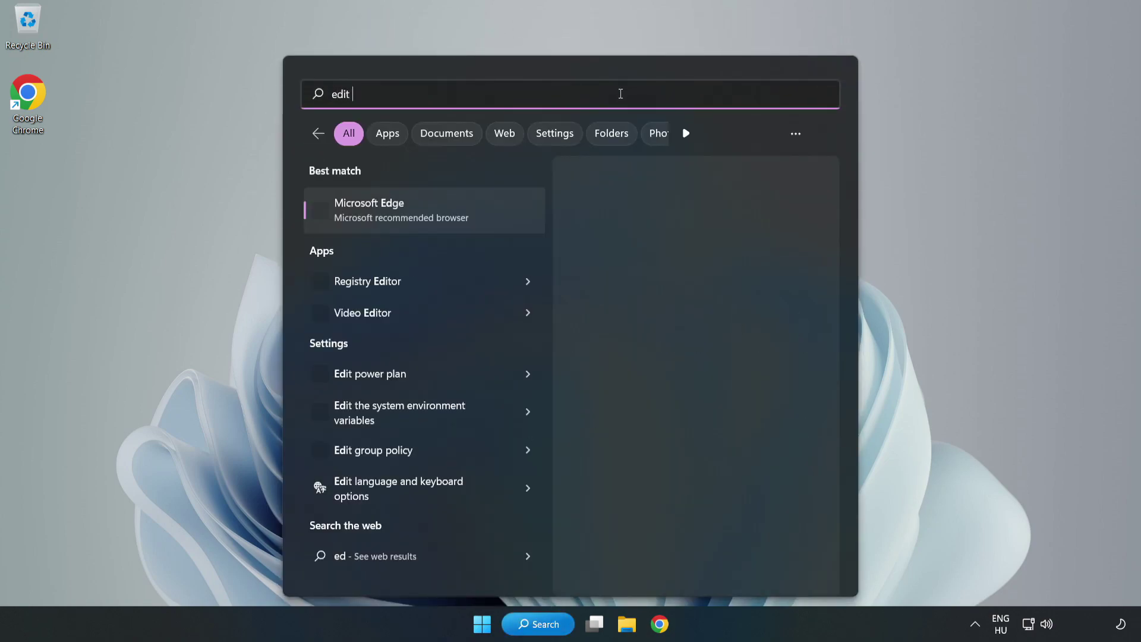
{"action": "type", "text": "power pla"}
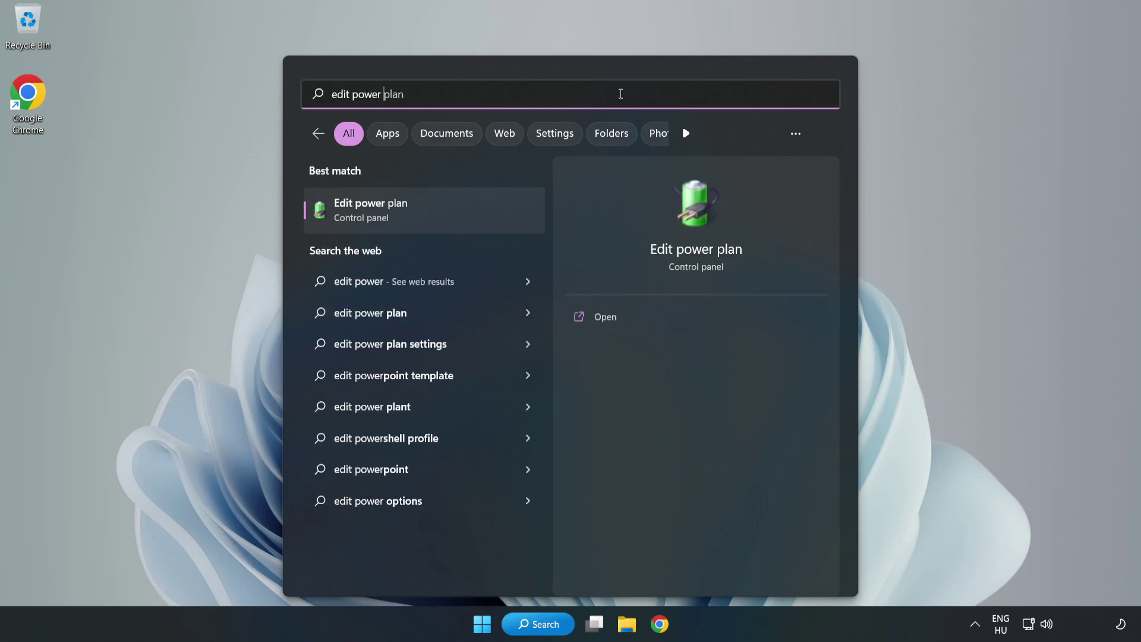
{"action": "type", "text": "n"}
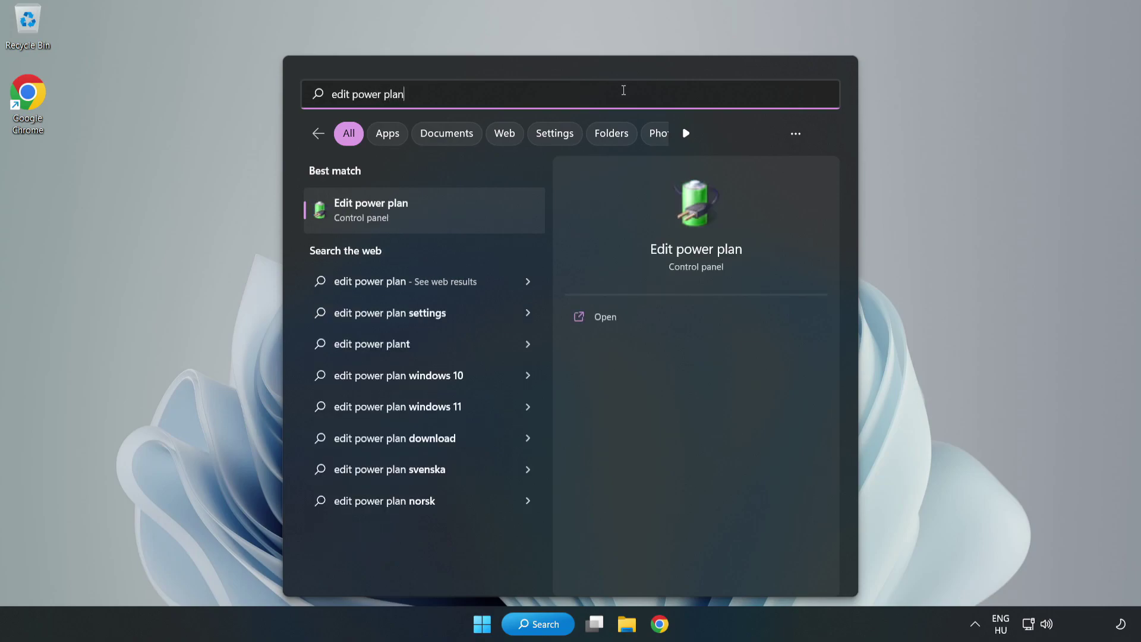
From Edit power plan, go up to Power Options and make High performance the active plan
{"action": "left_click", "coordinate": [432, 215]}
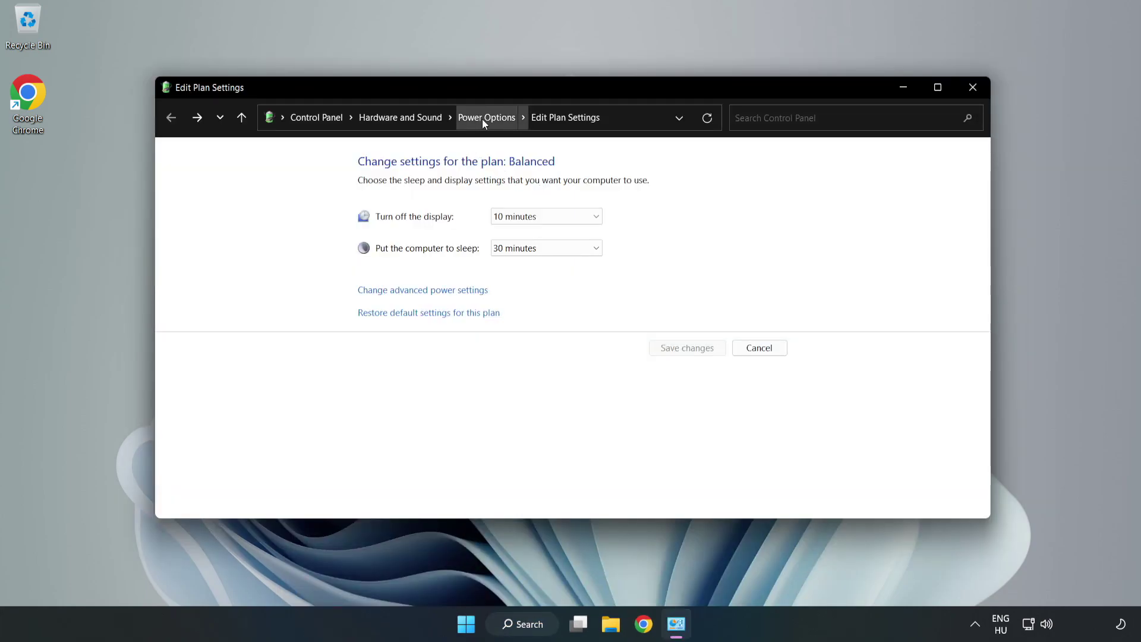
{"action": "left_click", "coordinate": [483, 119]}
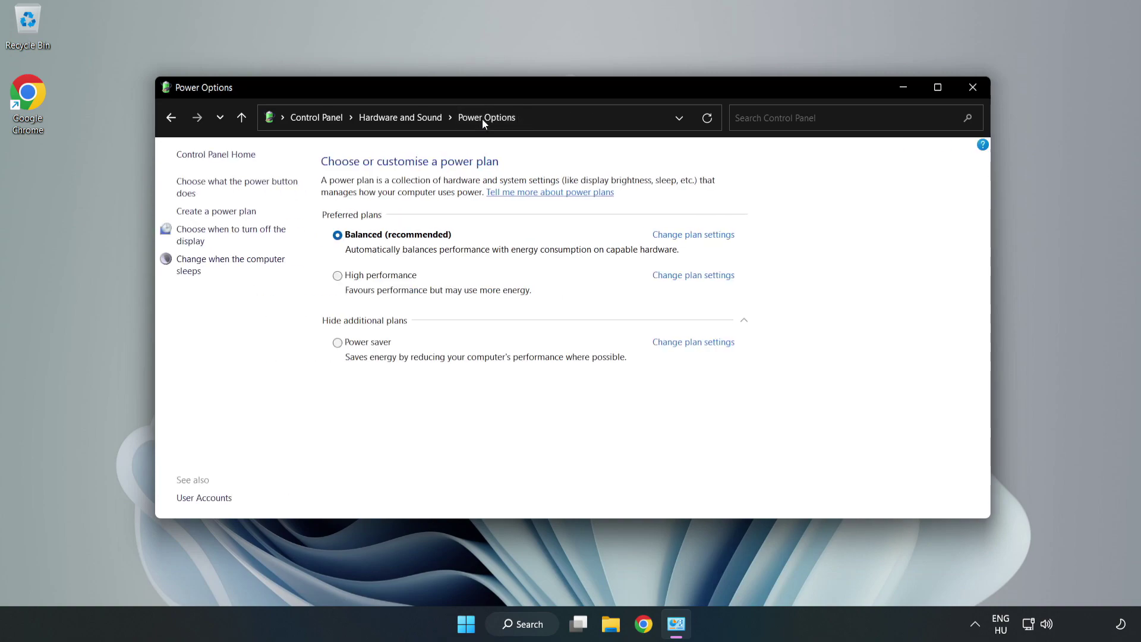
{"action": "left_click", "coordinate": [374, 278]}
Close Power Options and search Windows for 'device manager'
{"action": "left_click", "coordinate": [970, 95]}
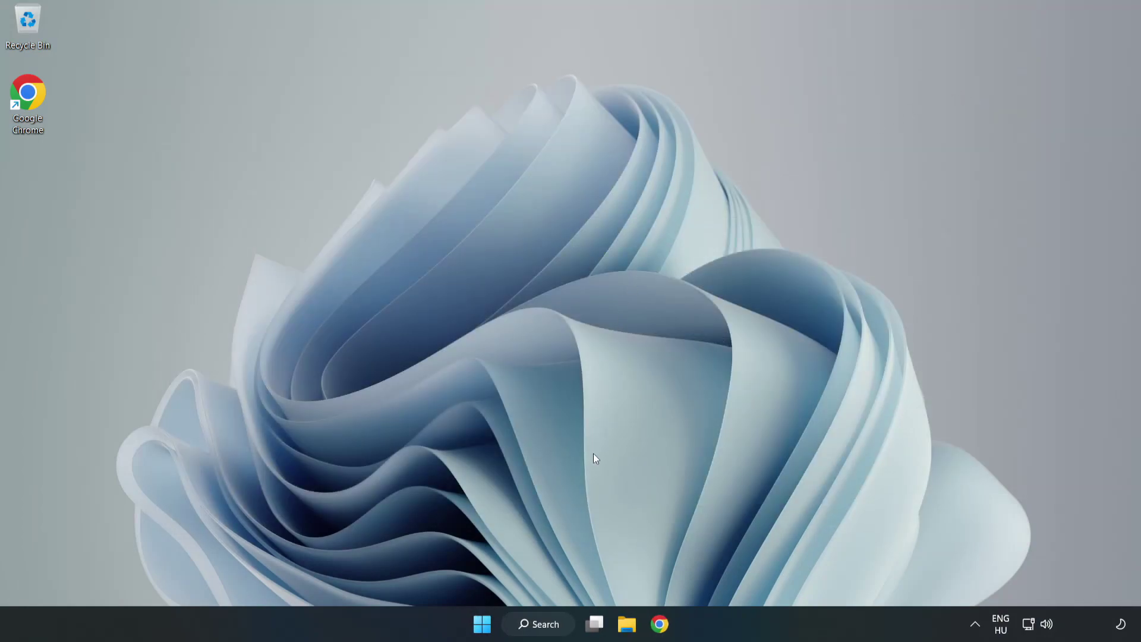
{"action": "left_click", "coordinate": [553, 625]}
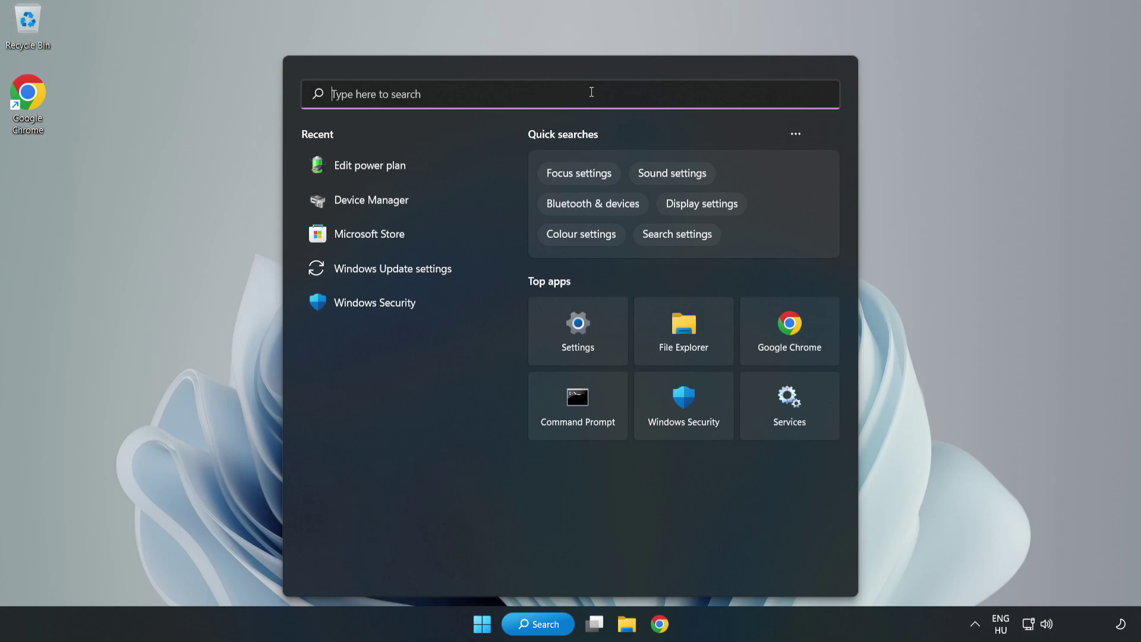
{"action": "type", "text": "device mana"}
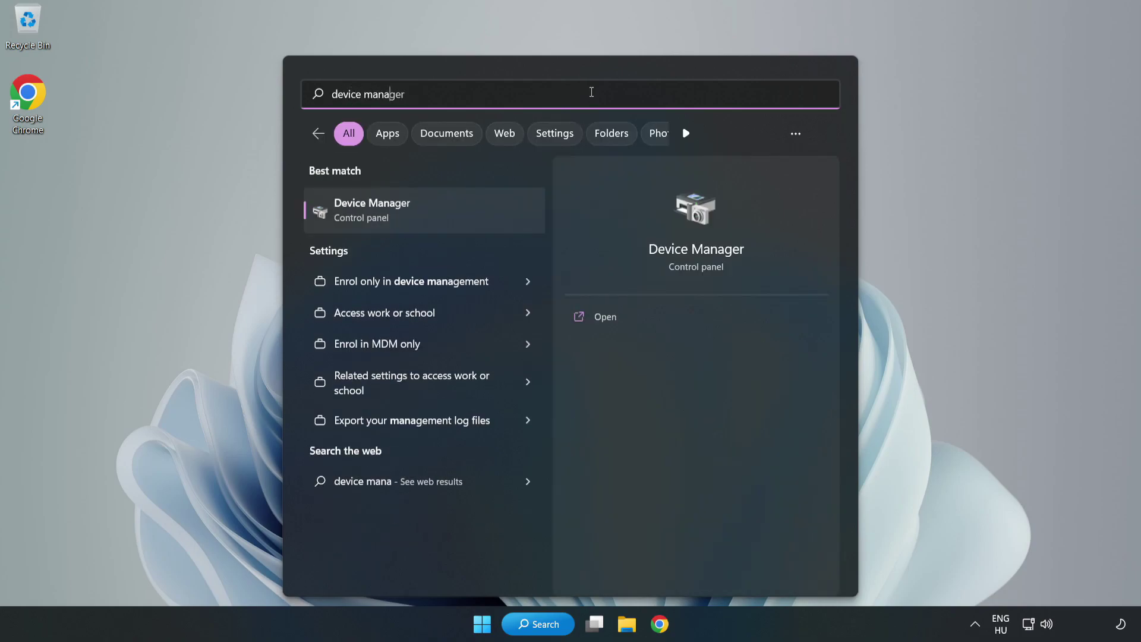
{"action": "type", "text": "ger"}
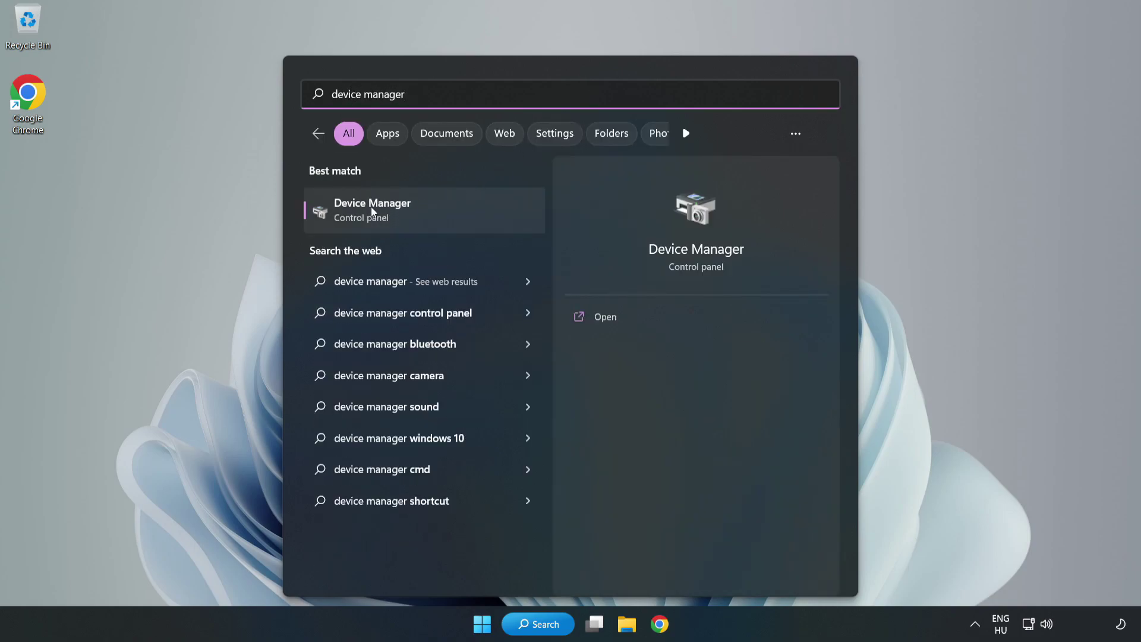
Launch Device Manager and select the VMware SVGA 3D adapter under Display adapters
{"action": "left_click", "coordinate": [415, 214]}
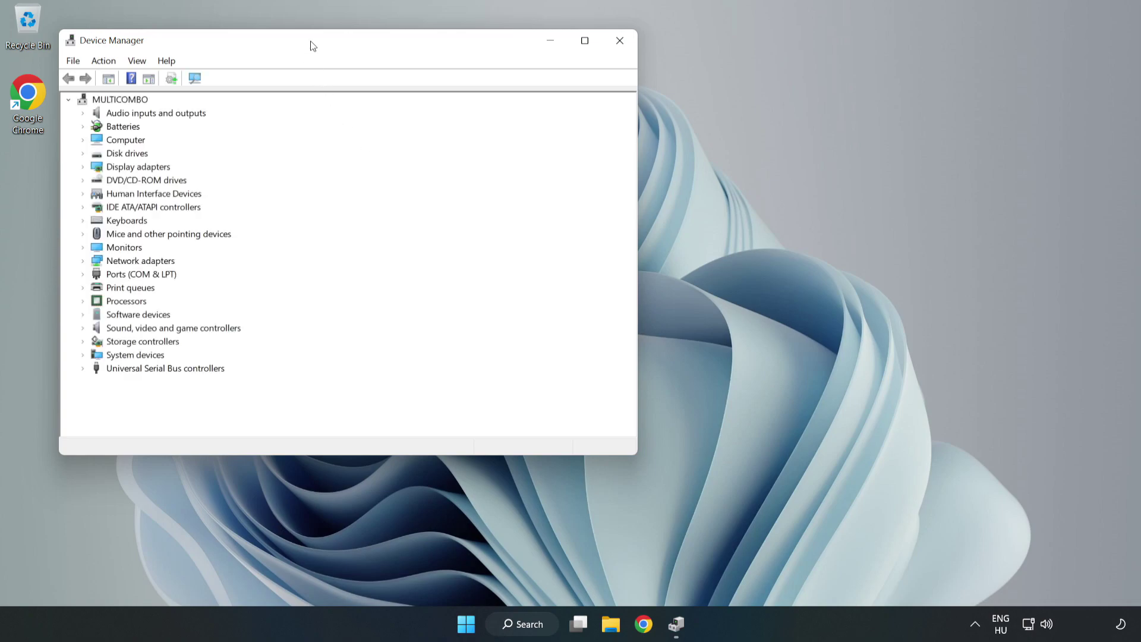
{"action": "left_click_drag", "start_coordinate": [311, 44], "coordinate": [527, 116]}
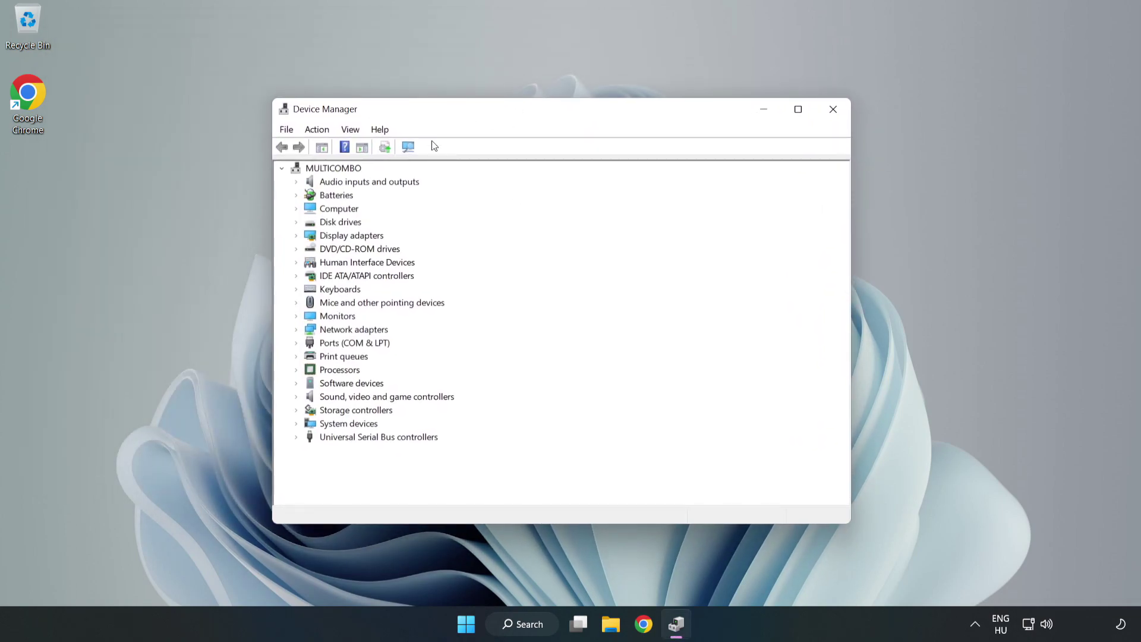
{"action": "left_click", "coordinate": [336, 236]}
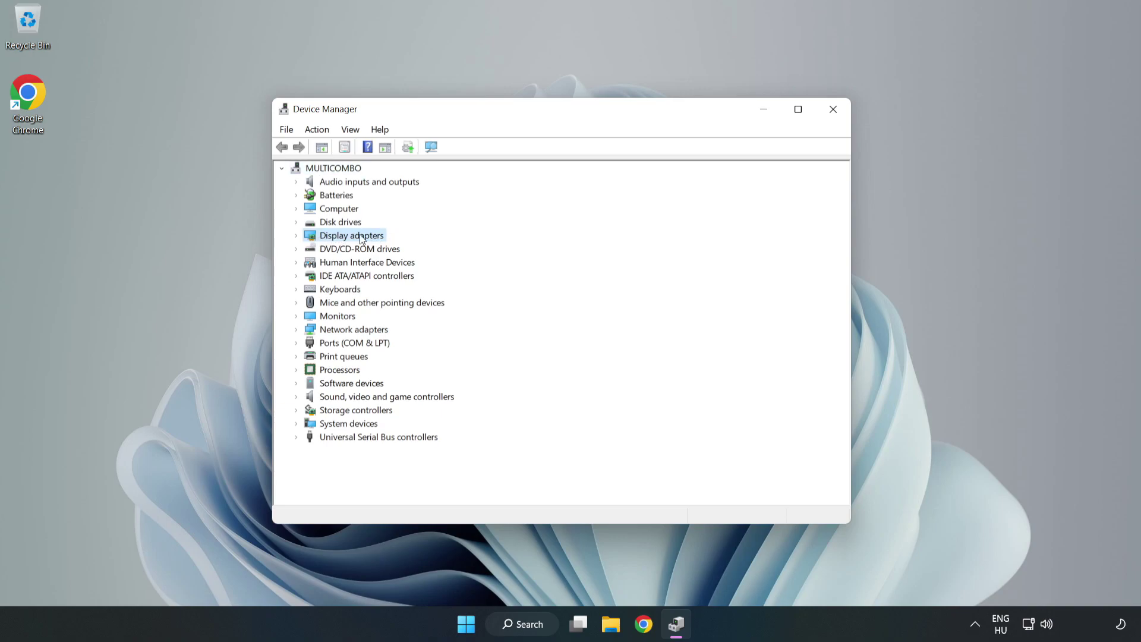
{"action": "left_click", "coordinate": [296, 236]}
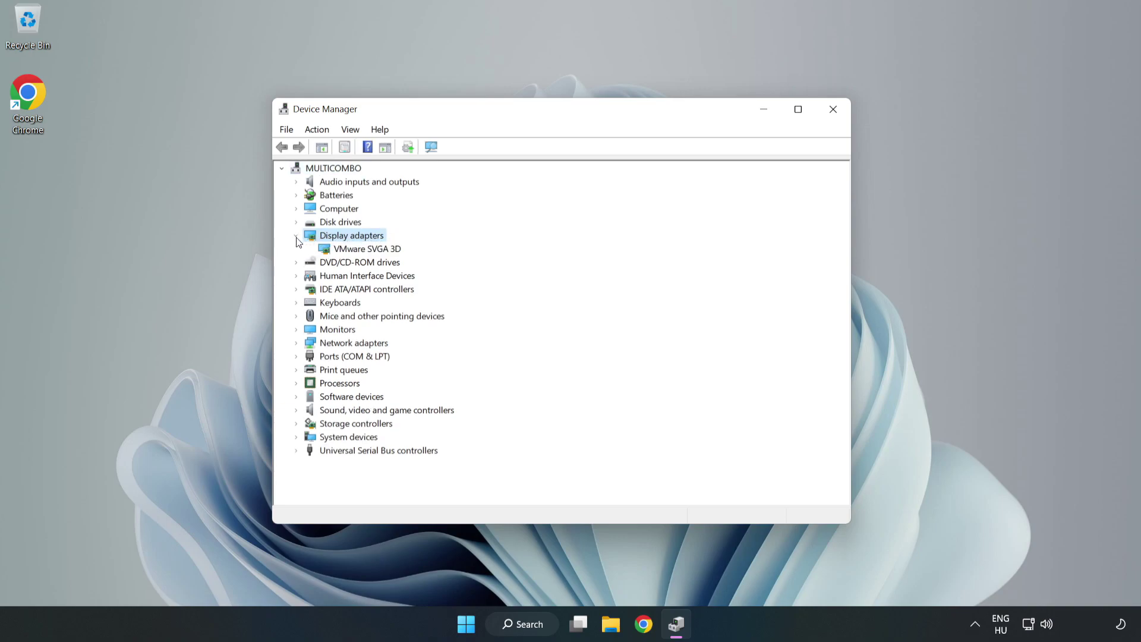
{"action": "left_click", "coordinate": [360, 250]}
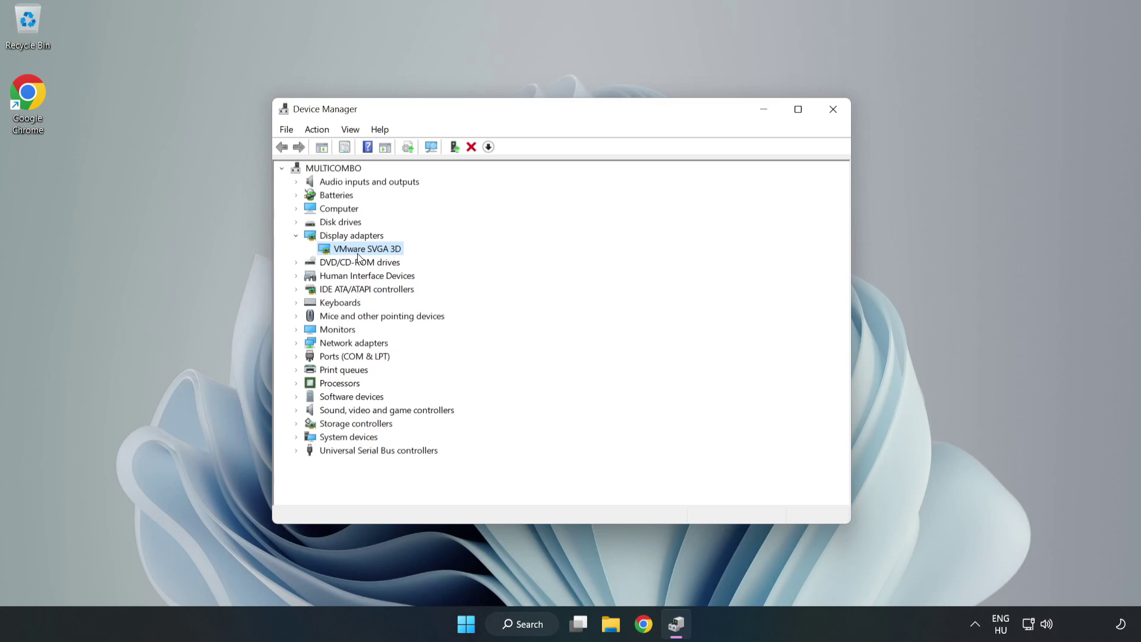
Search automatically for VMware SVGA 3D drivers and dismiss the 'best drivers already installed' result
{"action": "right_click", "coordinate": [364, 253]}
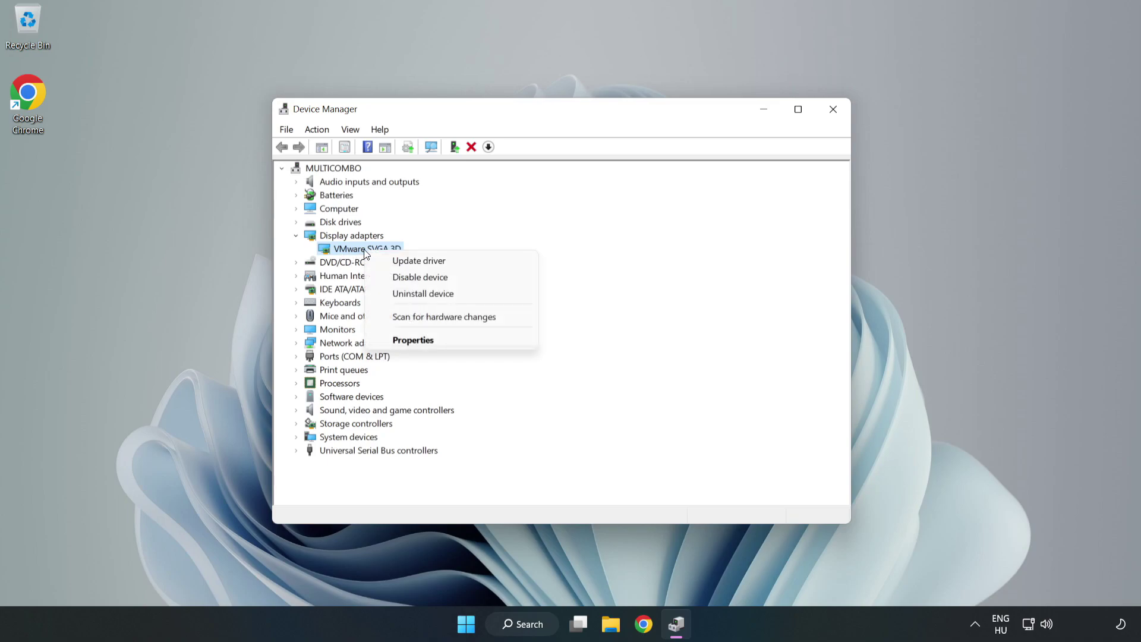
{"action": "left_click", "coordinate": [429, 264]}
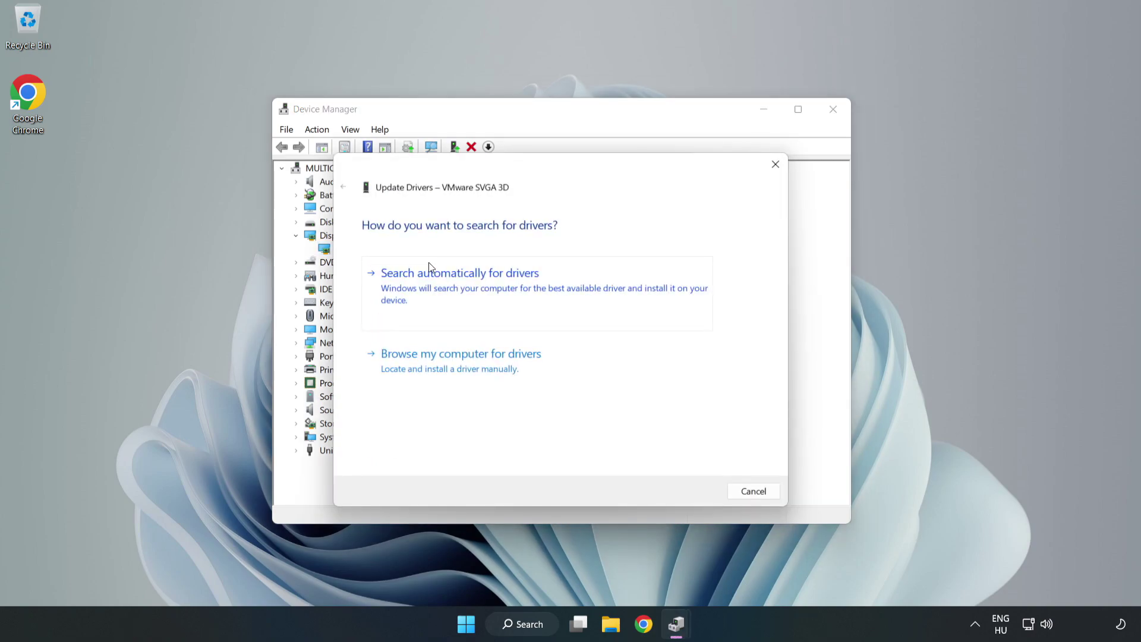
{"action": "left_click_drag", "start_coordinate": [466, 173], "coordinate": [474, 151]}
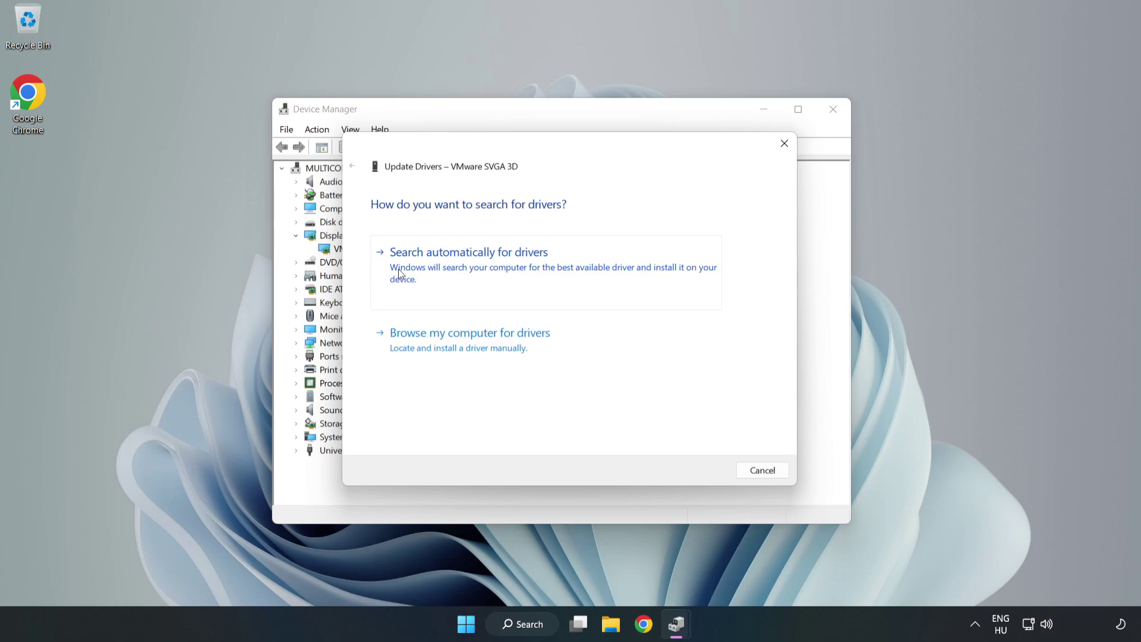
{"action": "left_click", "coordinate": [470, 268]}
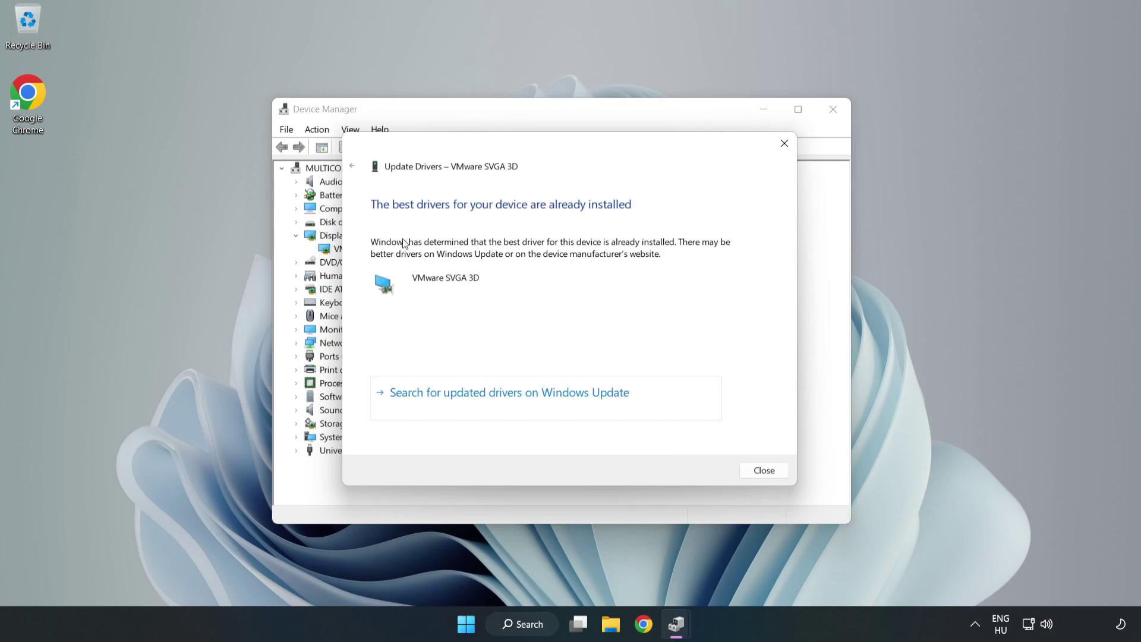
{"action": "left_click", "coordinate": [771, 472]}
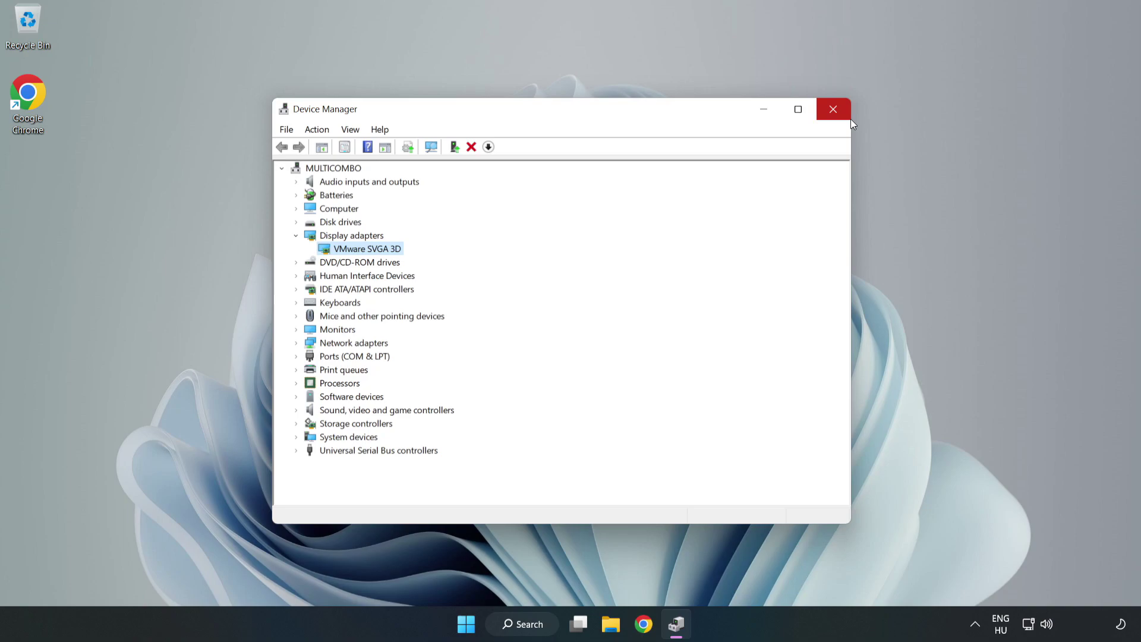
Close Device Manager and search Windows for 'game mode'
{"action": "left_click", "coordinate": [833, 110]}
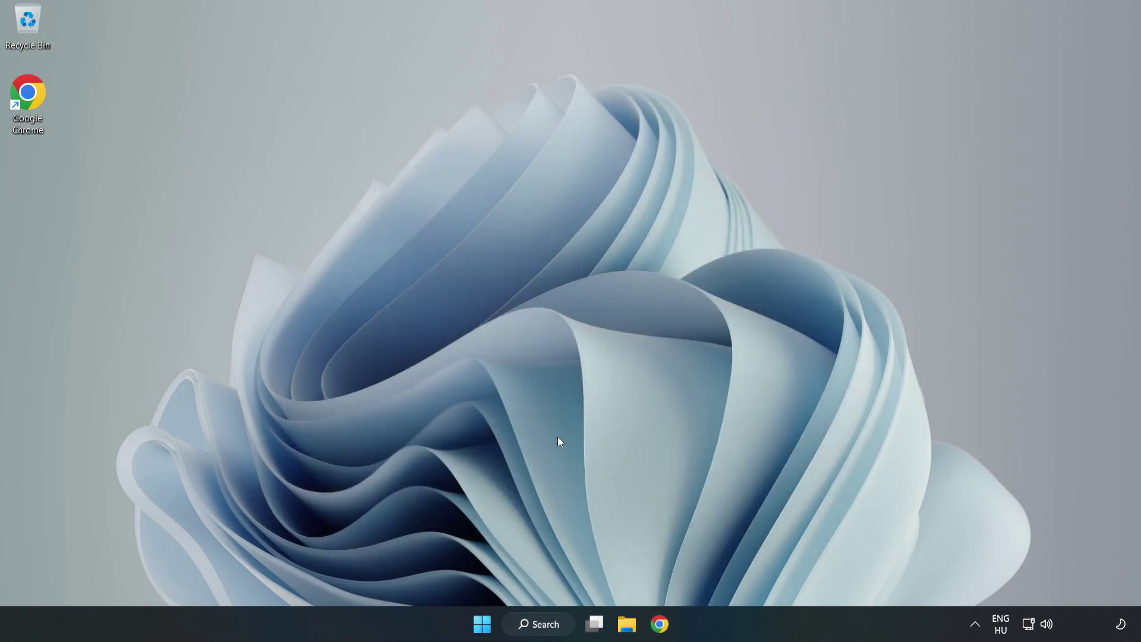
{"action": "left_click", "coordinate": [552, 624]}
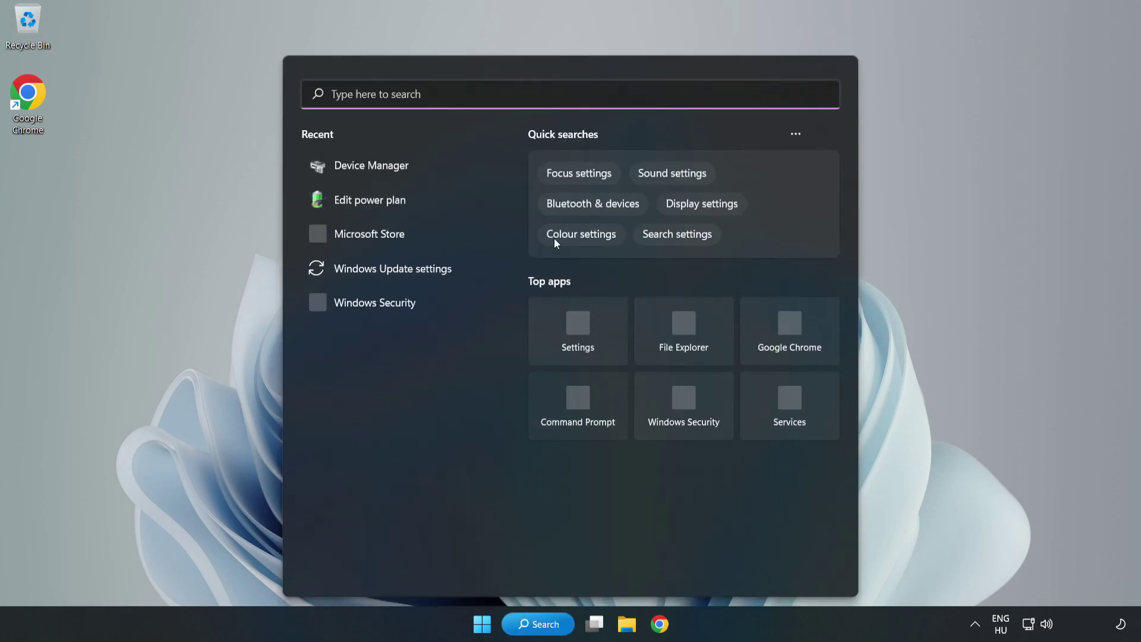
{"action": "type", "text": "g"}
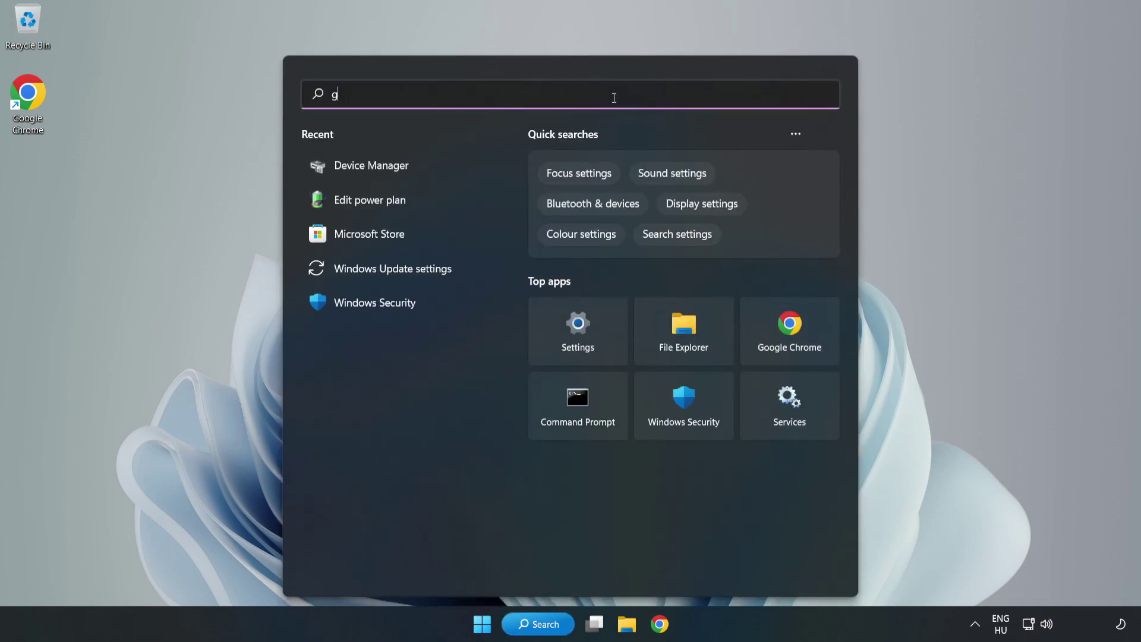
{"action": "type", "text": "ame mode"}
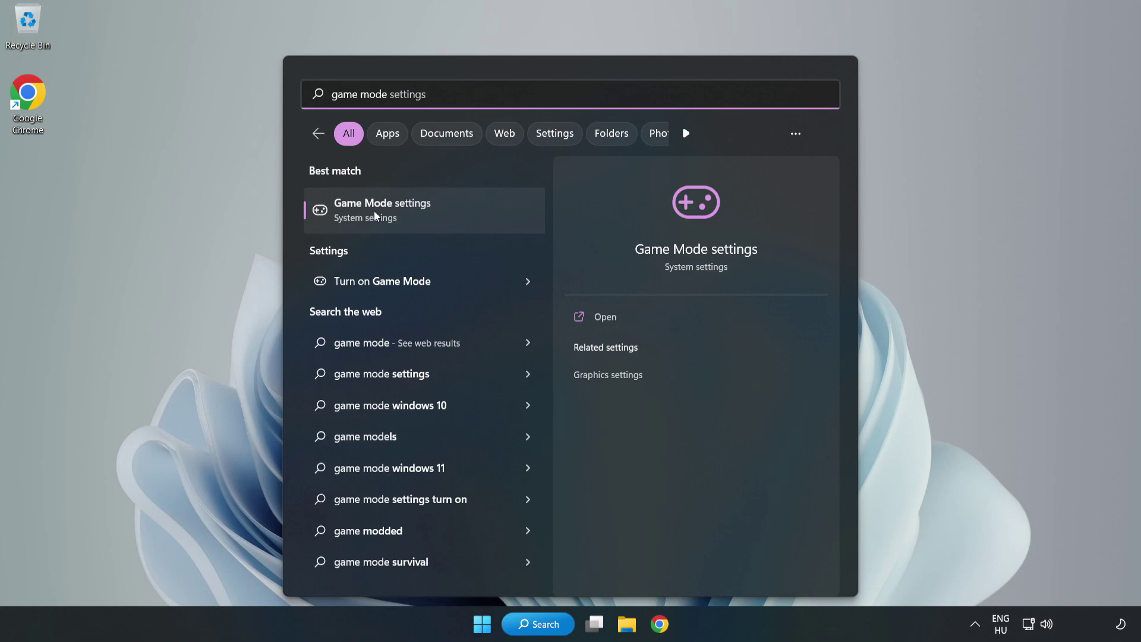
Via Gaming > Xbox Game Bar, turn the controller-button toggle Off, then close Settings
{"action": "left_click", "coordinate": [409, 215]}
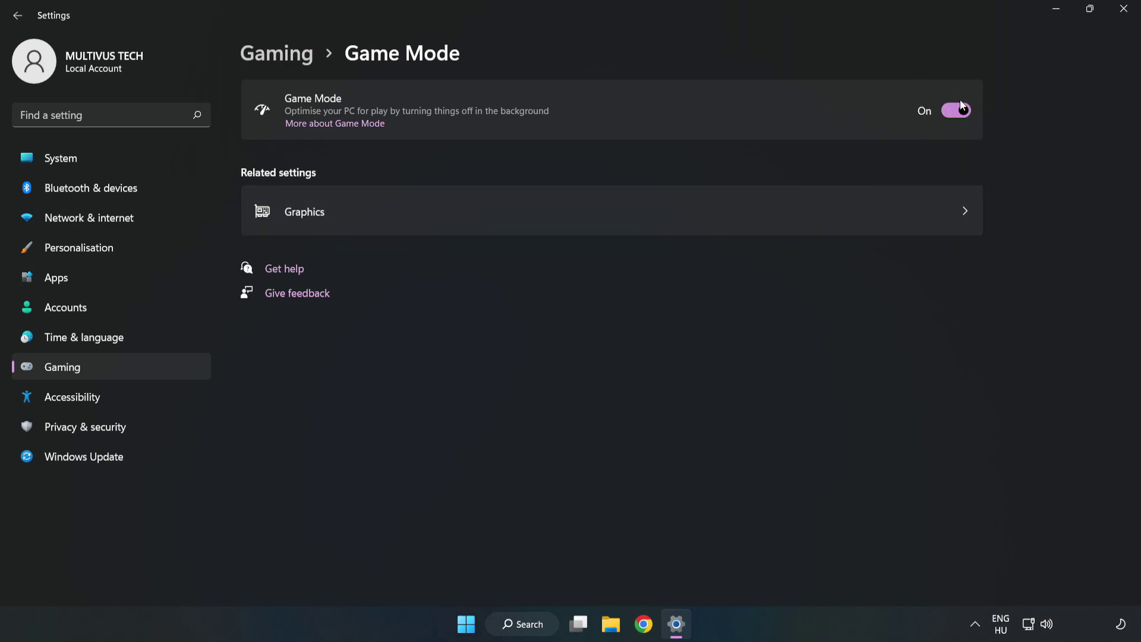
{"action": "left_click", "coordinate": [291, 61]}
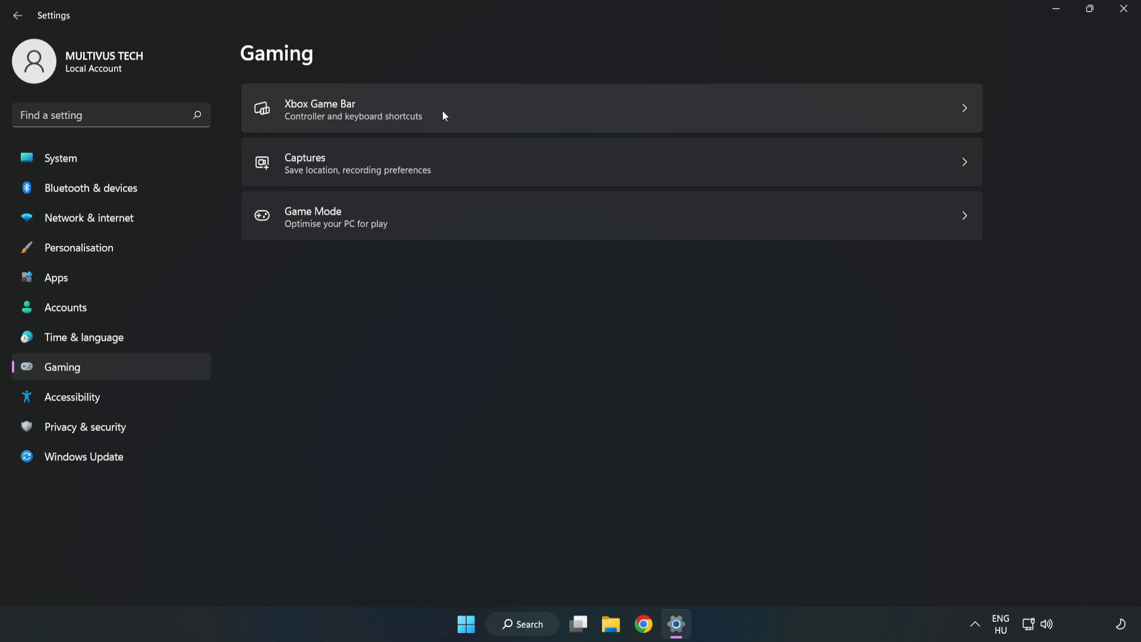
{"action": "left_click", "coordinate": [484, 108]}
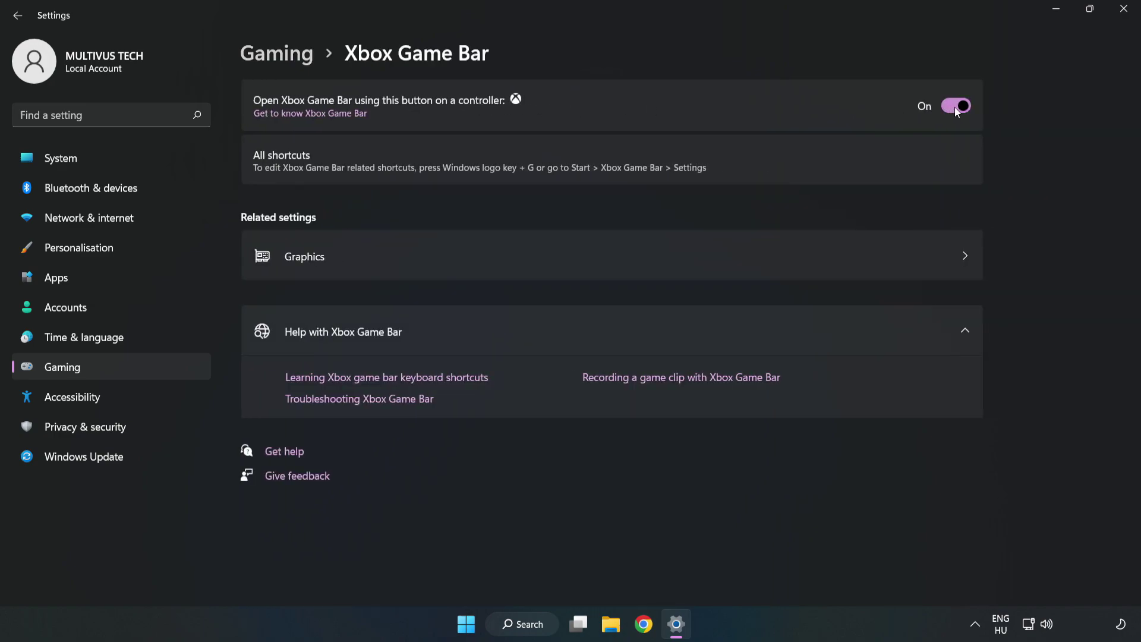
{"action": "left_click", "coordinate": [954, 107]}
{"action": "left_click", "coordinate": [1123, 17]}
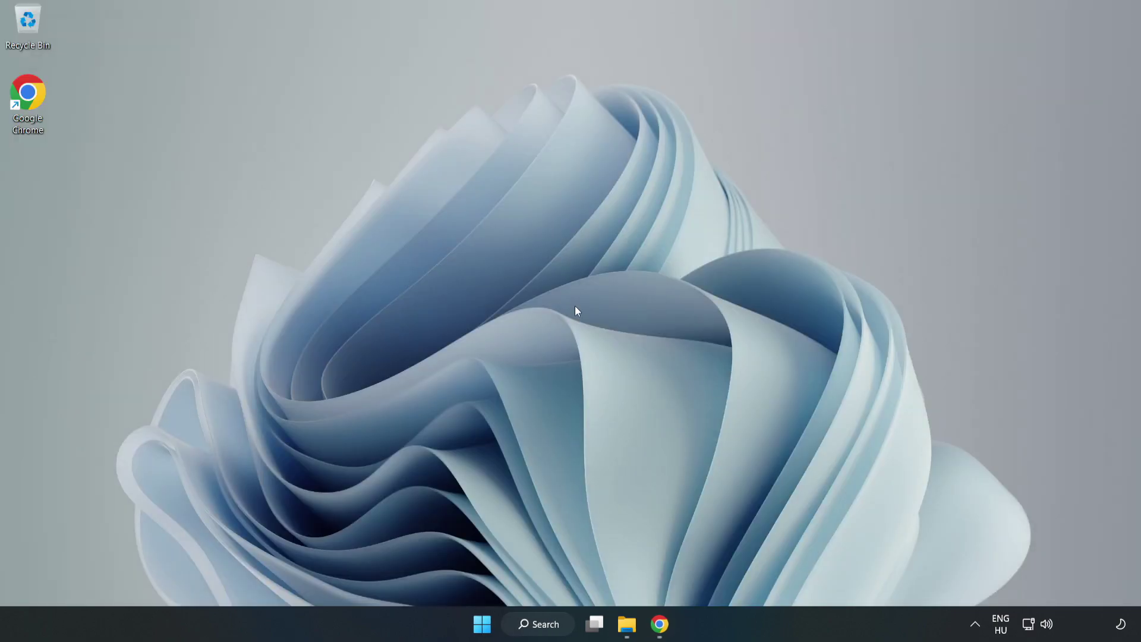
Launch Task Manager from the Start button's quick-link menu
{"action": "right_click", "coordinate": [486, 630]}
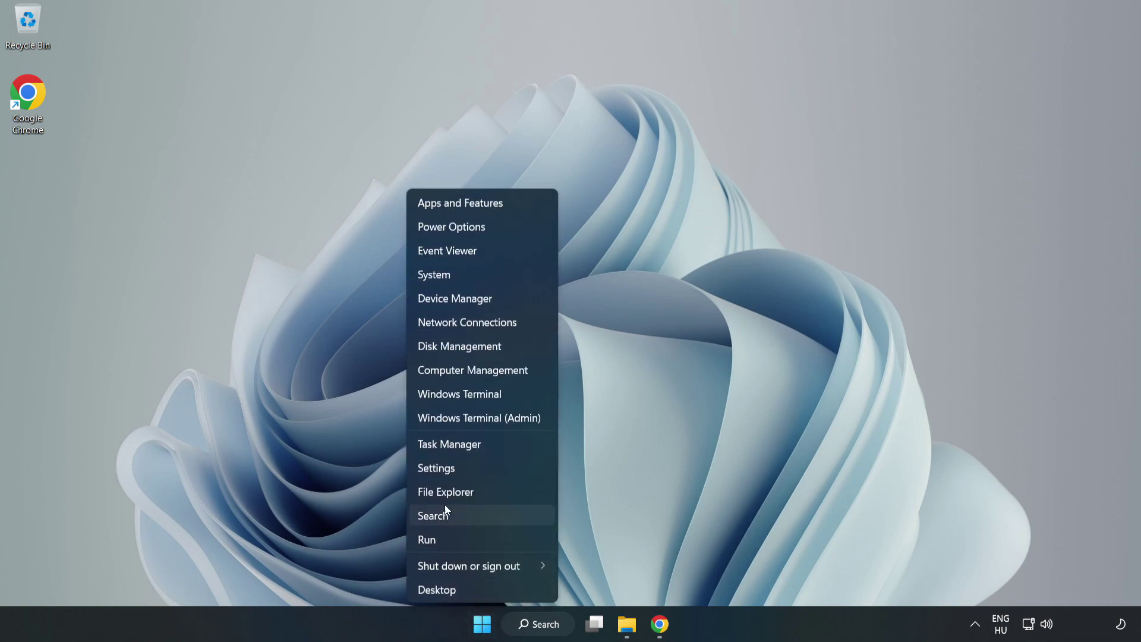
{"action": "left_click", "coordinate": [499, 445]}
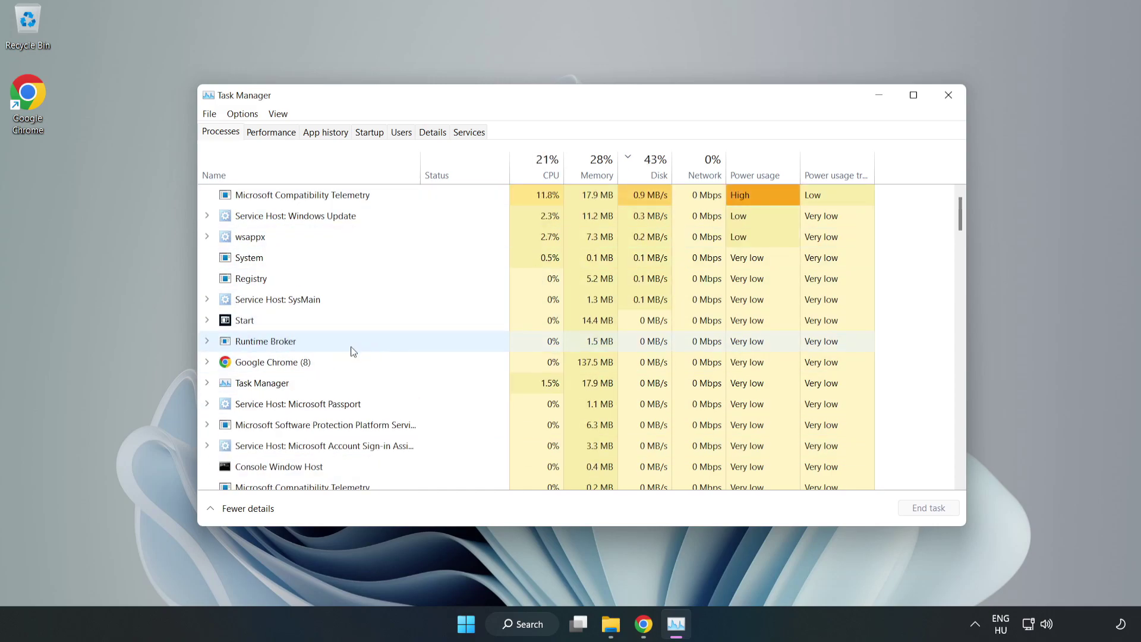
End the Google Chrome (8) process in the Processes list
{"action": "left_click", "coordinate": [308, 364]}
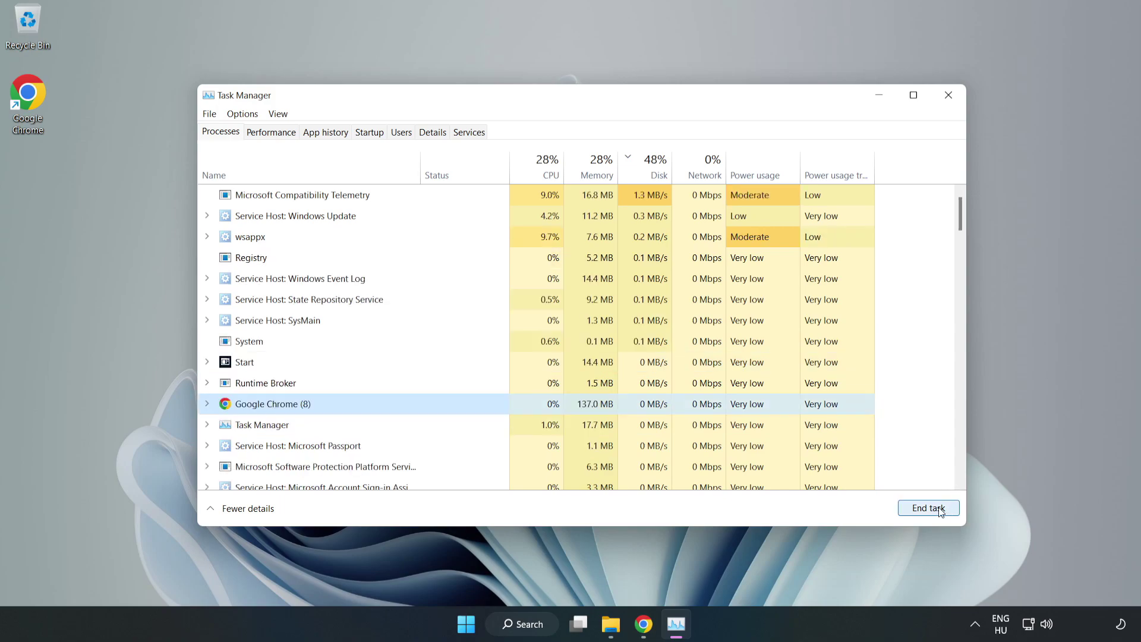
{"action": "left_click", "coordinate": [923, 511]}
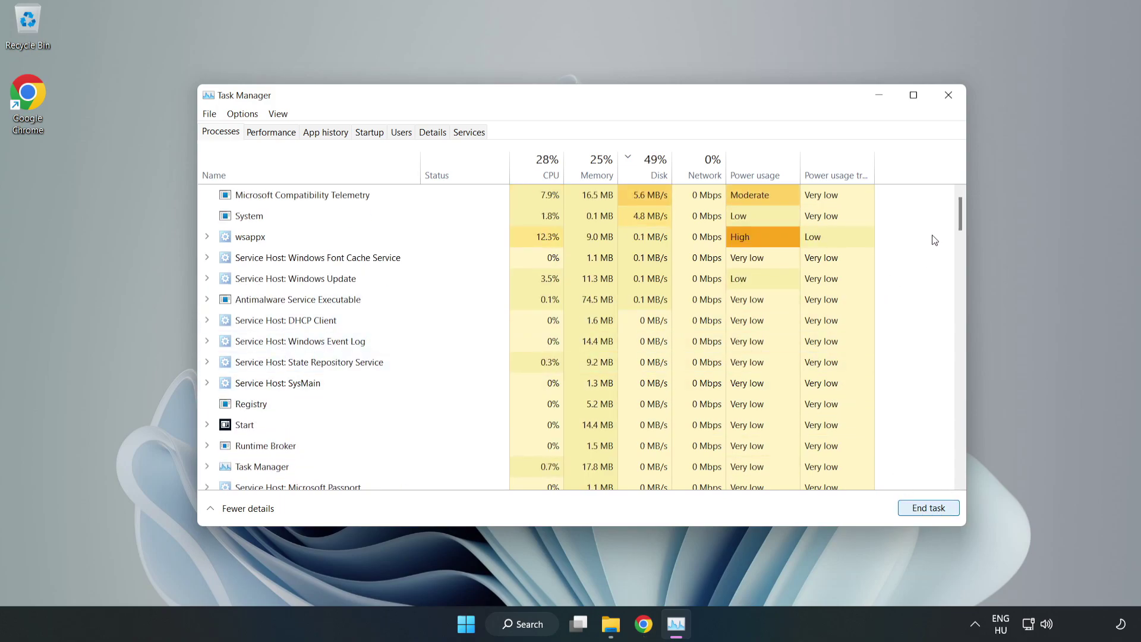
{"action": "left_click_drag", "start_coordinate": [964, 217], "coordinate": [927, 202]}
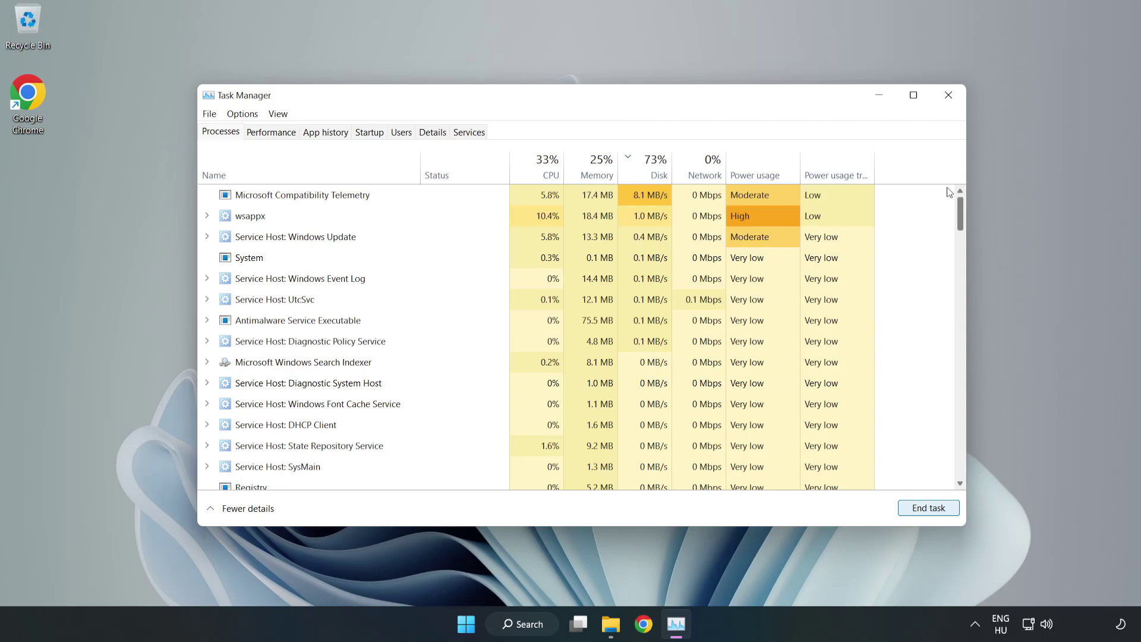
On the Startup tab, disable Cortana, Phone Link, Terminal and Xbox App Services
{"action": "left_click", "coordinate": [370, 132]}
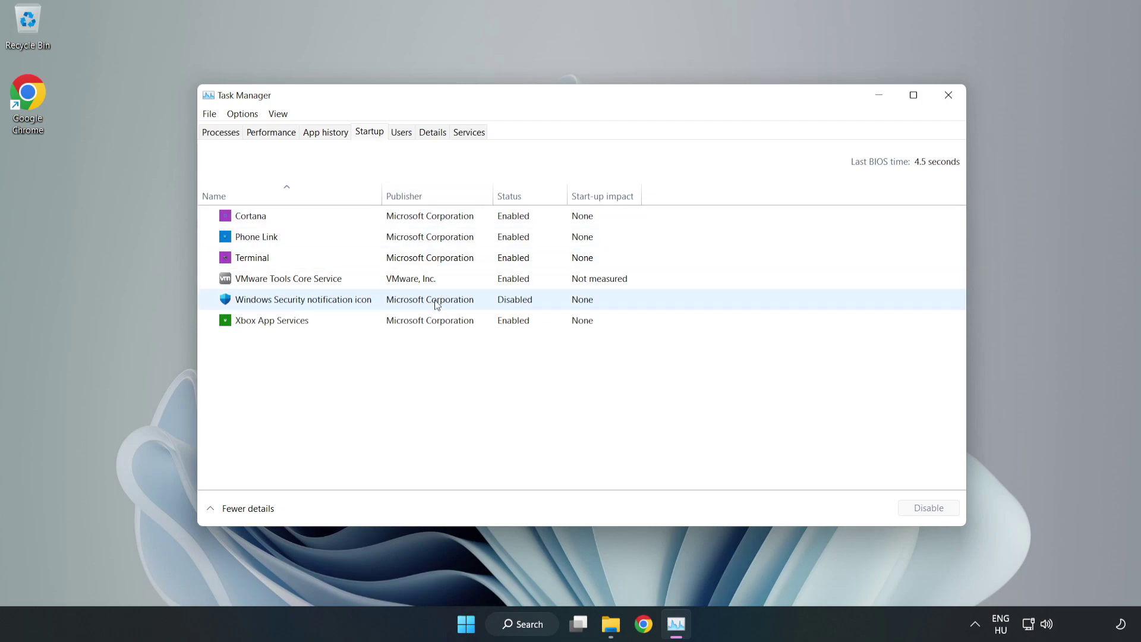
{"action": "left_click", "coordinate": [430, 217]}
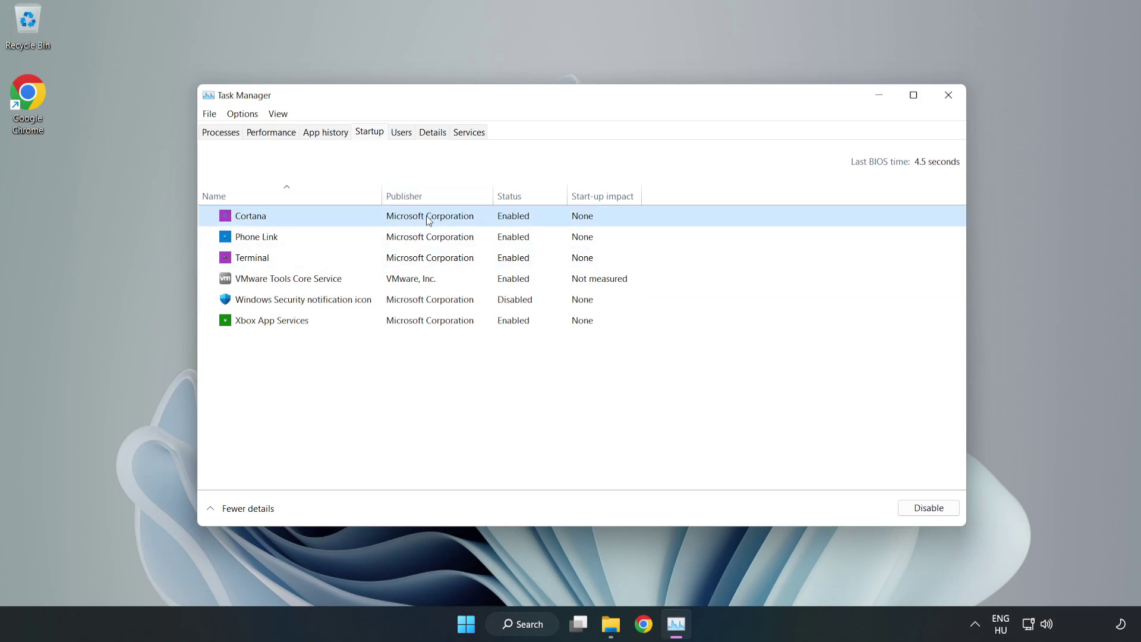
{"action": "left_click", "coordinate": [919, 512]}
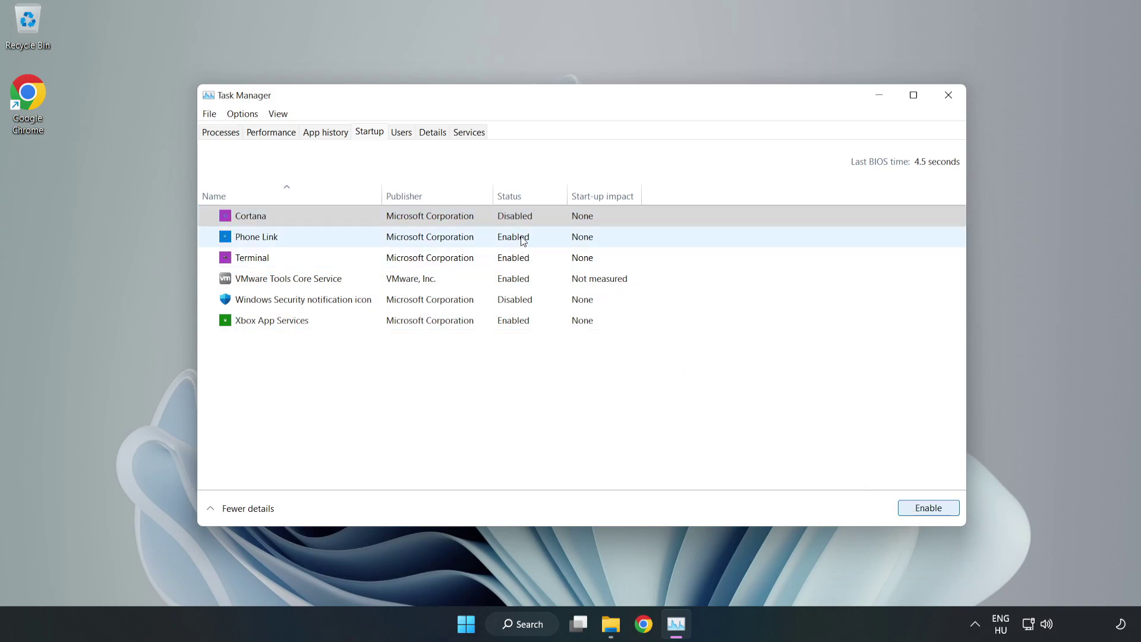
{"action": "left_click", "coordinate": [524, 241]}
{"action": "left_click", "coordinate": [920, 510]}
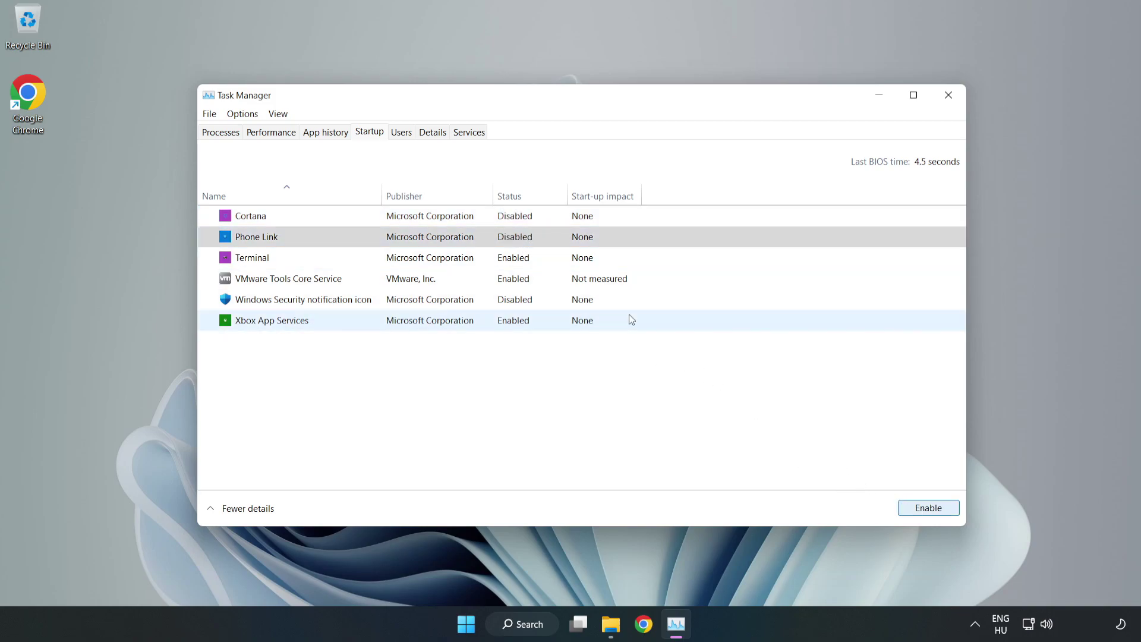
{"action": "left_click", "coordinate": [524, 261]}
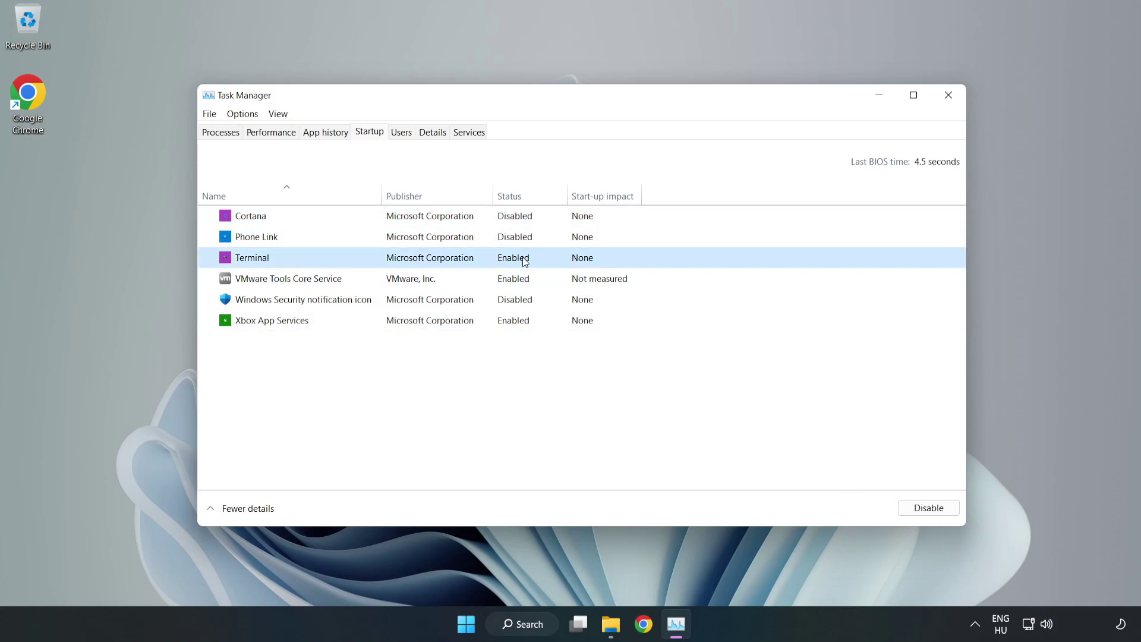
{"action": "left_click", "coordinate": [932, 510]}
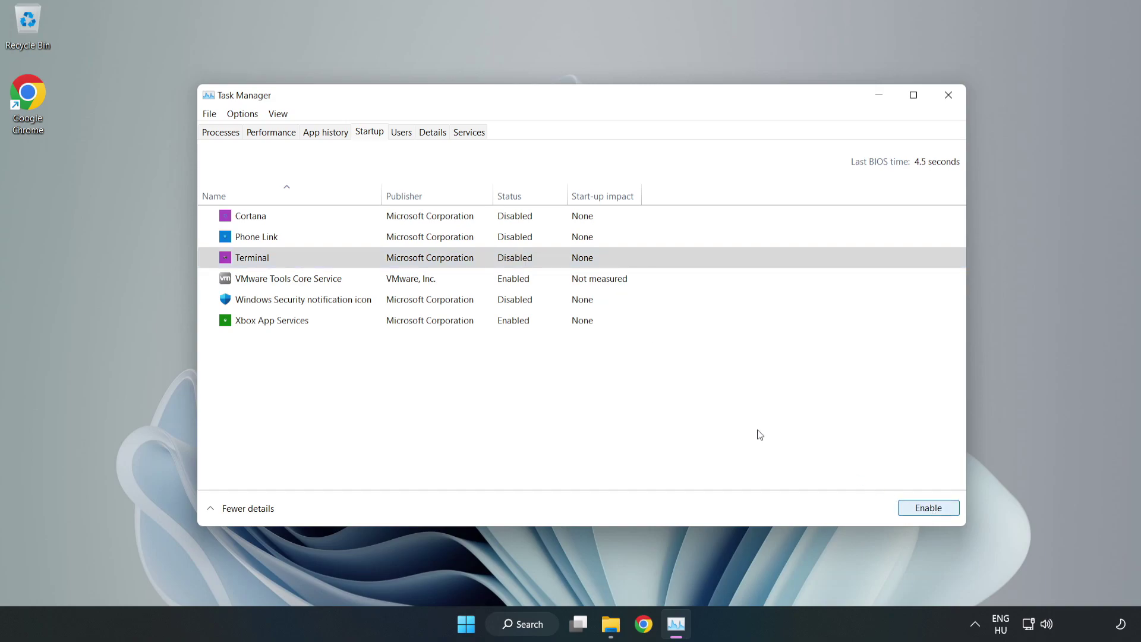
{"action": "left_click", "coordinate": [393, 321]}
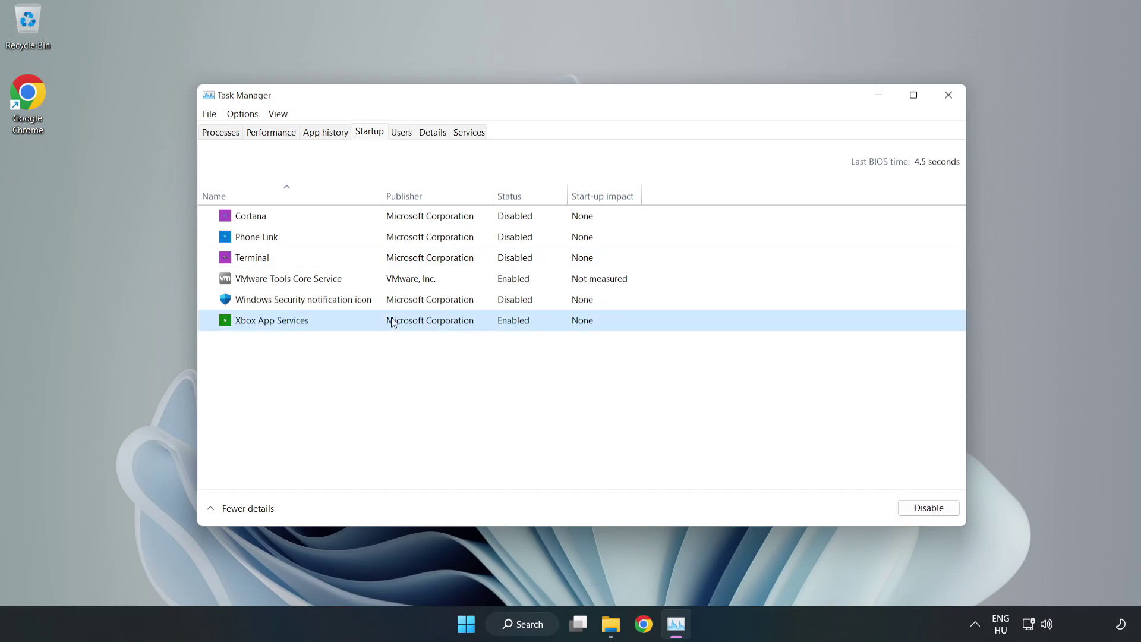
{"action": "left_click", "coordinate": [907, 513]}
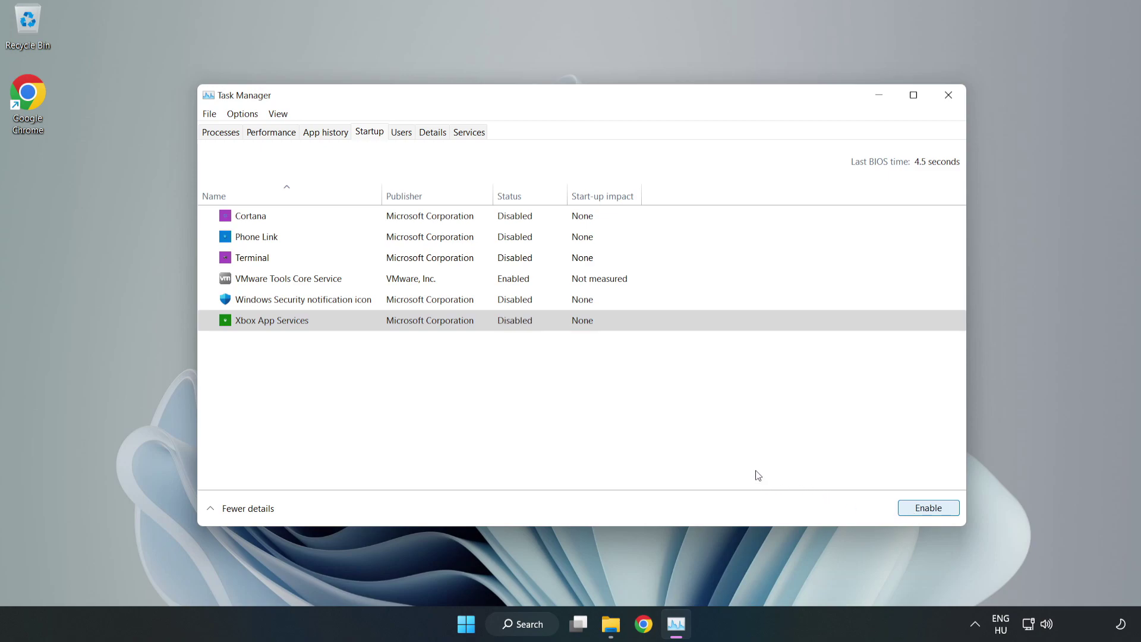
Close Task Manager, check Windows Update until it reports up to date, then close Settings
{"action": "left_click", "coordinate": [948, 98]}
{"action": "left_click", "coordinate": [546, 629]}
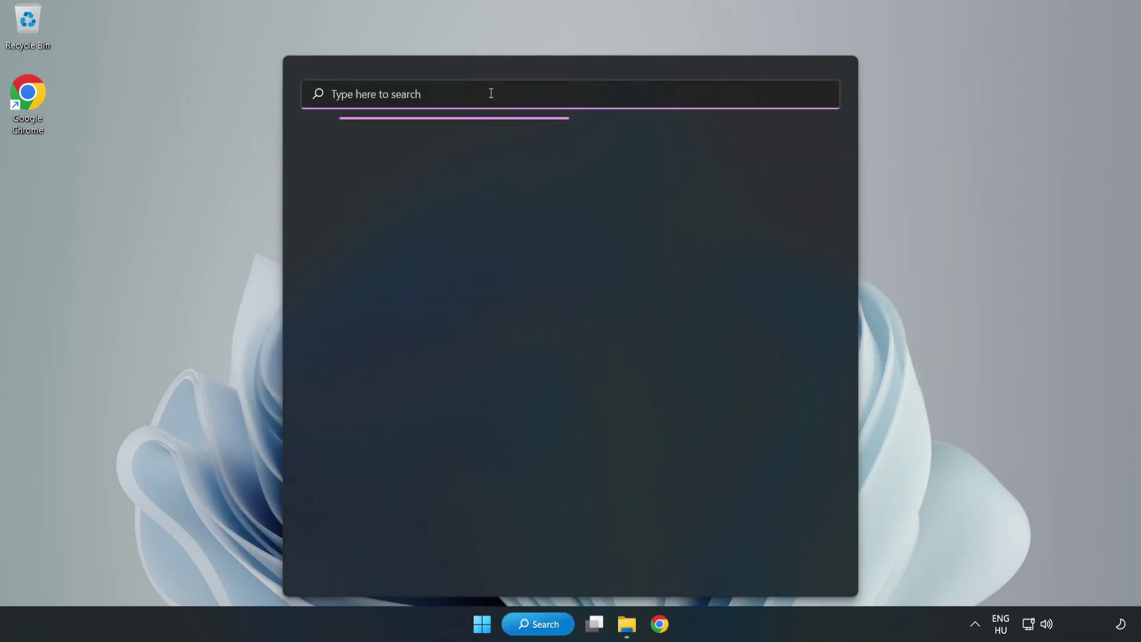
{"action": "type", "text": "update"}
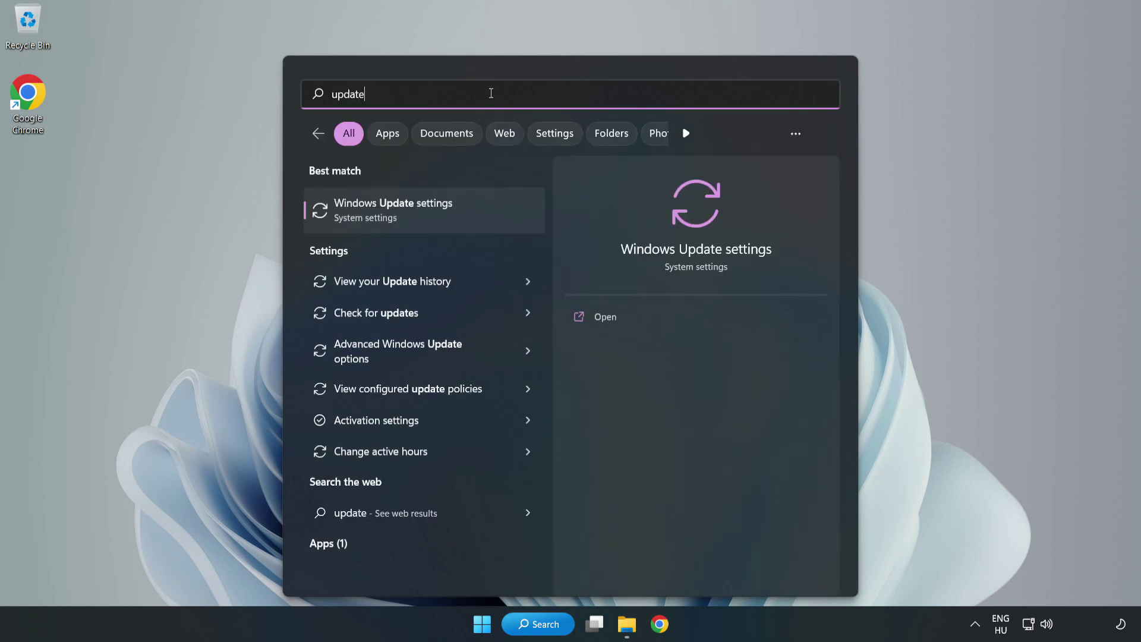
{"action": "left_click", "coordinate": [465, 225]}
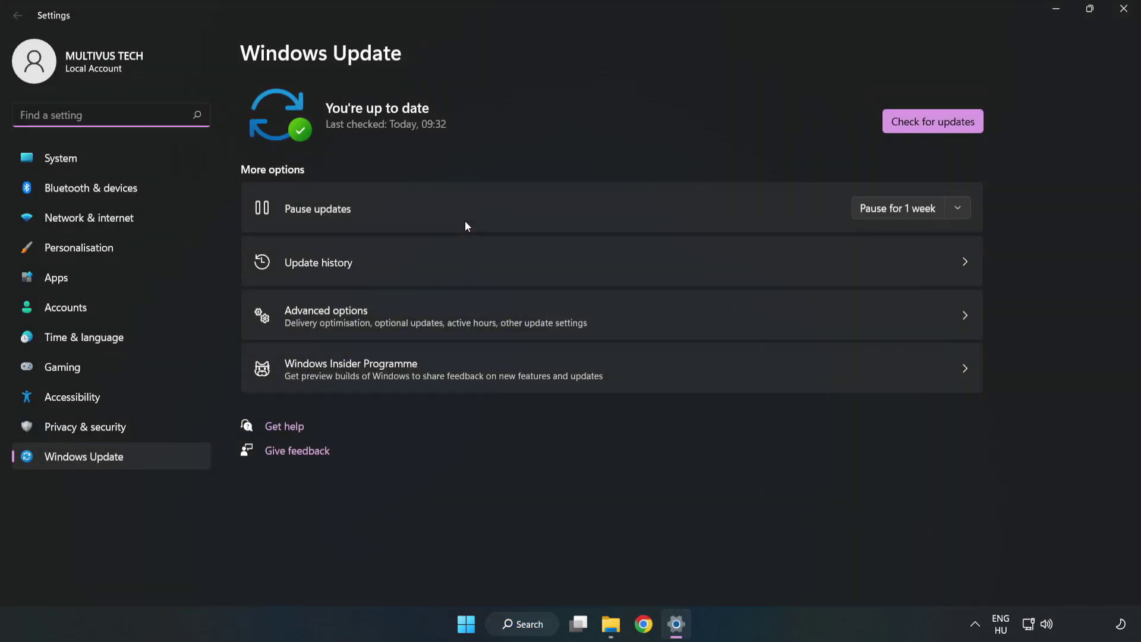
{"action": "left_click", "coordinate": [918, 126]}
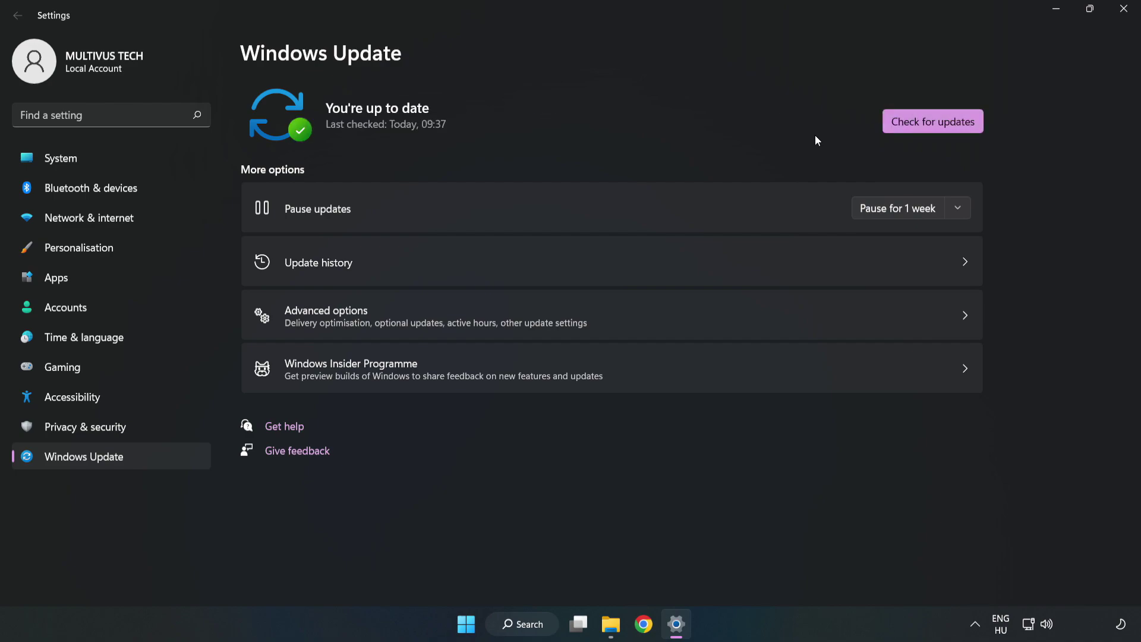
{"action": "left_click", "coordinate": [1120, 15]}
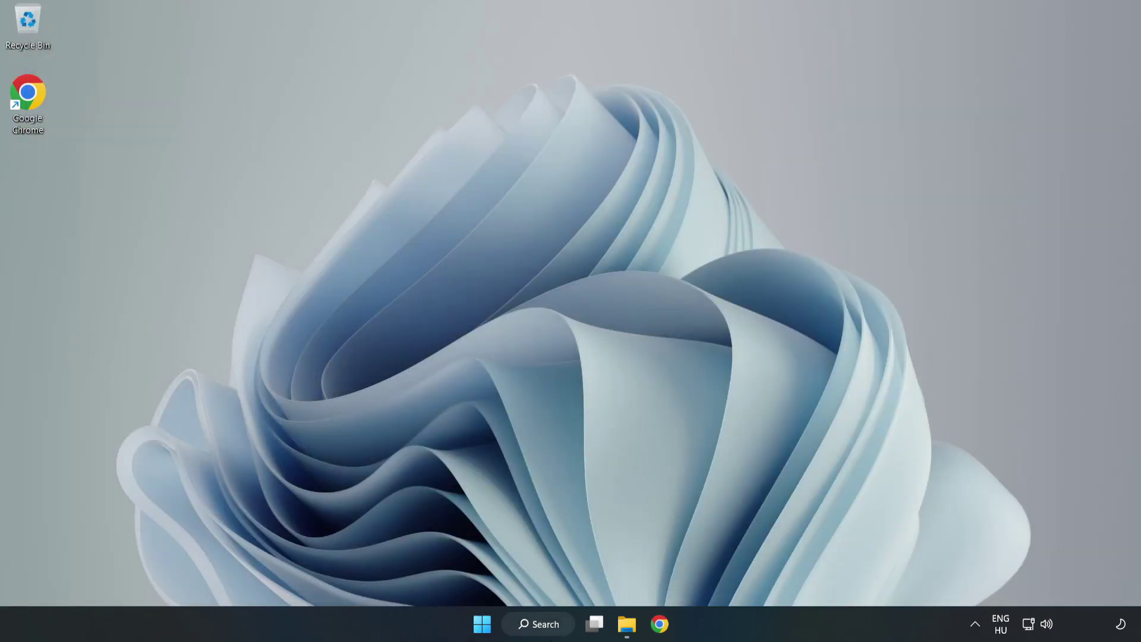
Launch Registry Editor by searching for regedit
{"action": "left_click", "coordinate": [556, 629]}
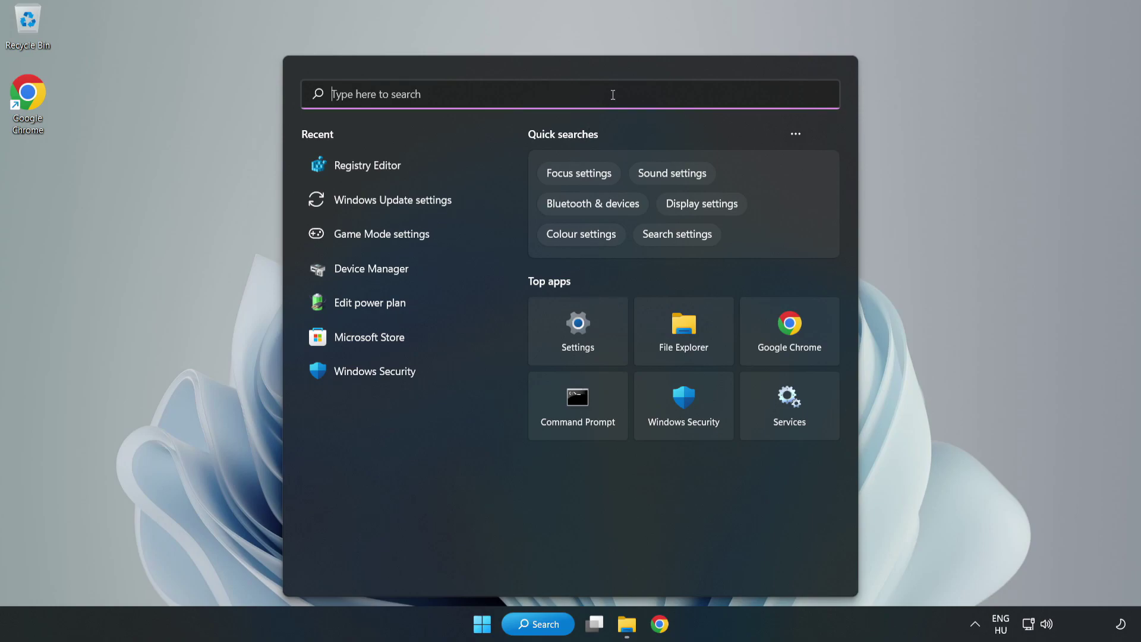
{"action": "type", "text": "regedit"}
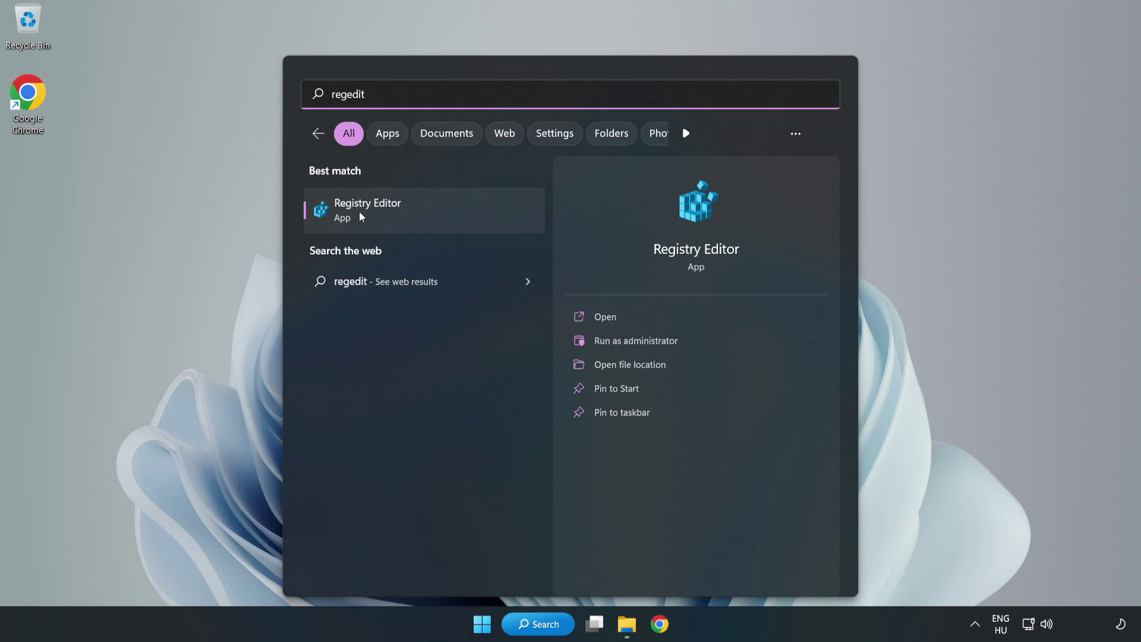
{"action": "left_click", "coordinate": [434, 214]}
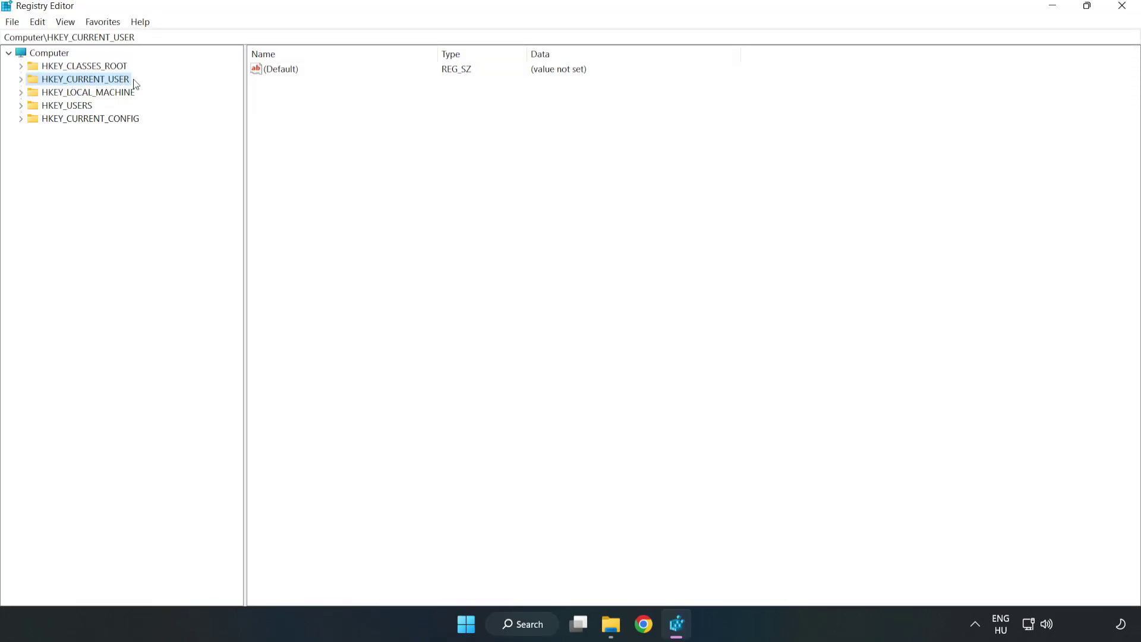
Navigate to HKEY_CURRENT_USER\System\GameConfigStore to show its GameDVR values
{"action": "left_click", "coordinate": [23, 81]}
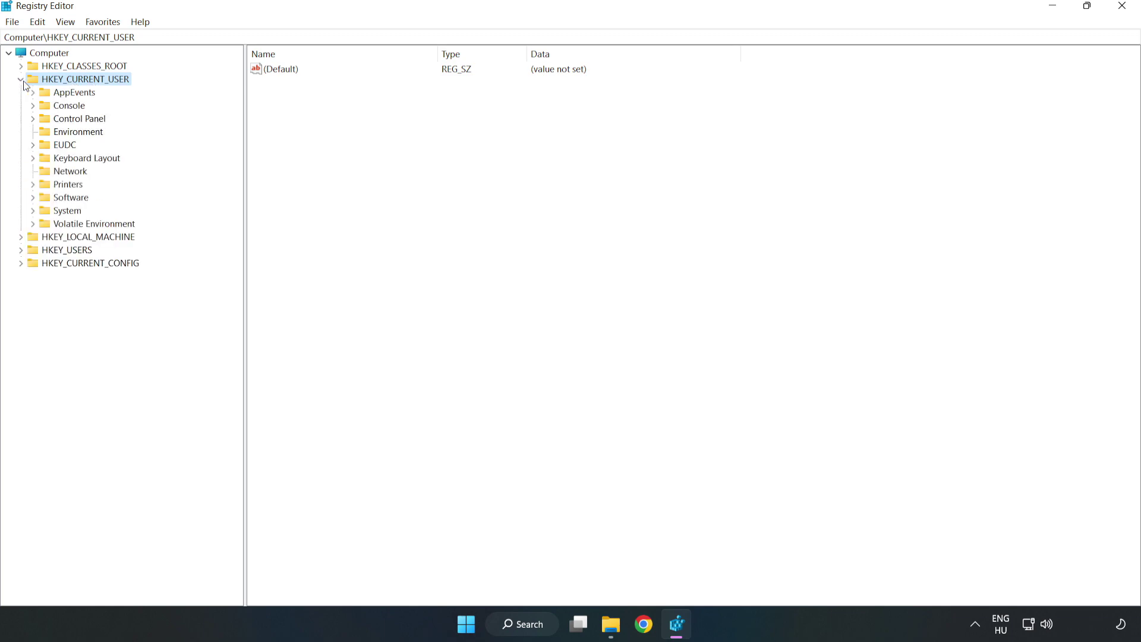
{"action": "left_click", "coordinate": [33, 211]}
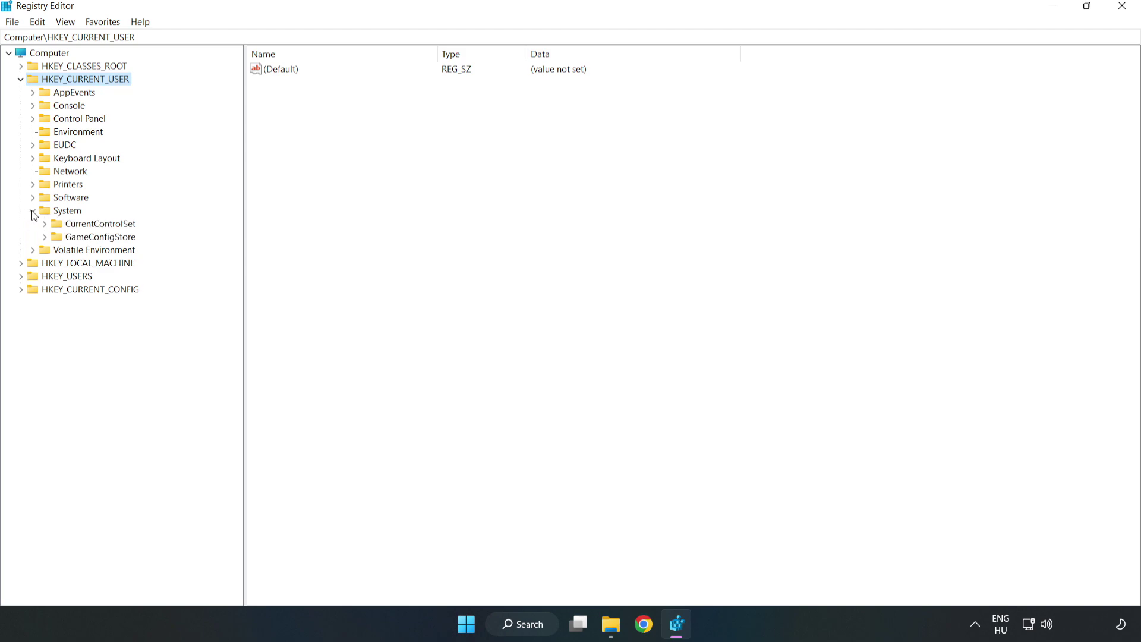
{"action": "left_click", "coordinate": [96, 241]}
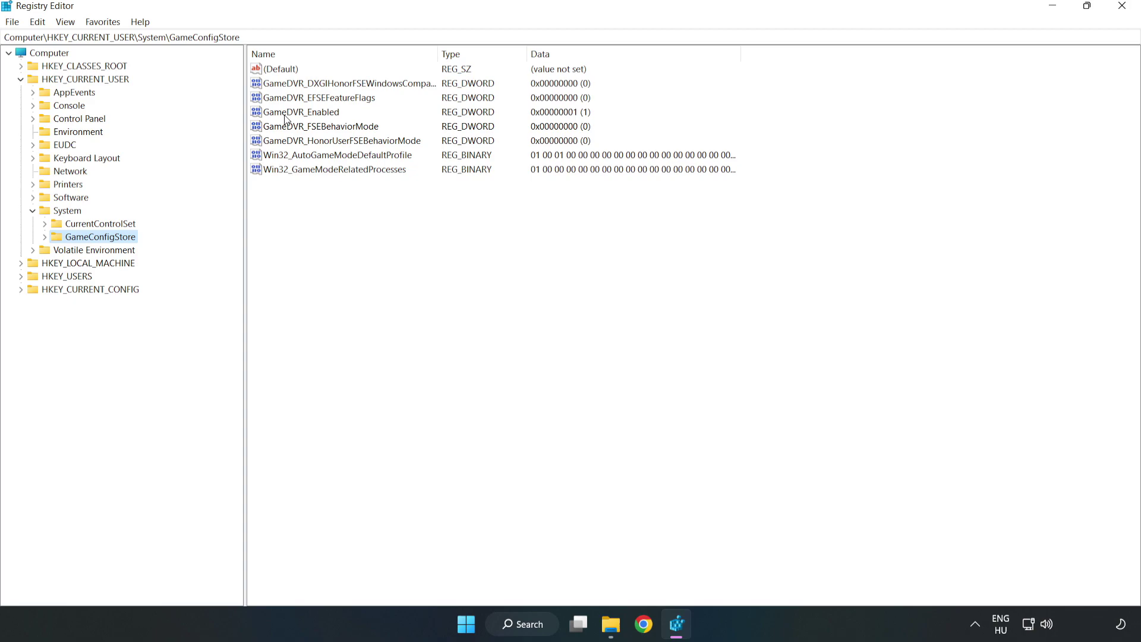
Change GameDVR_Enabled data from 1 to 0, then collapse HKEY_CURRENT_USER
{"action": "left_click", "coordinate": [260, 117]}
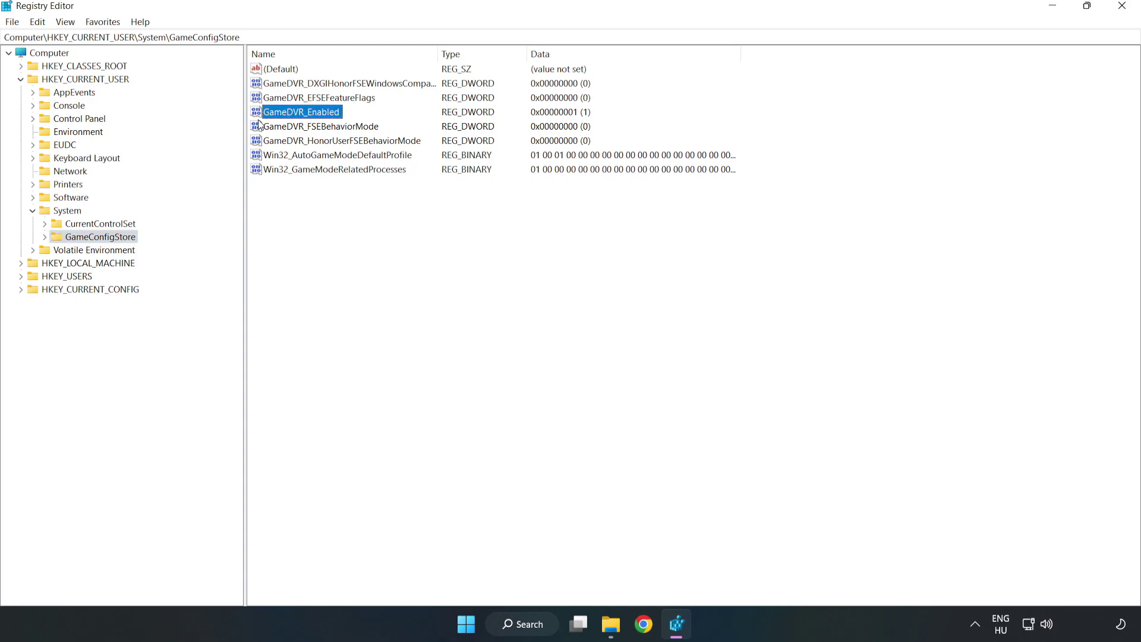
{"action": "right_click", "coordinate": [311, 117]}
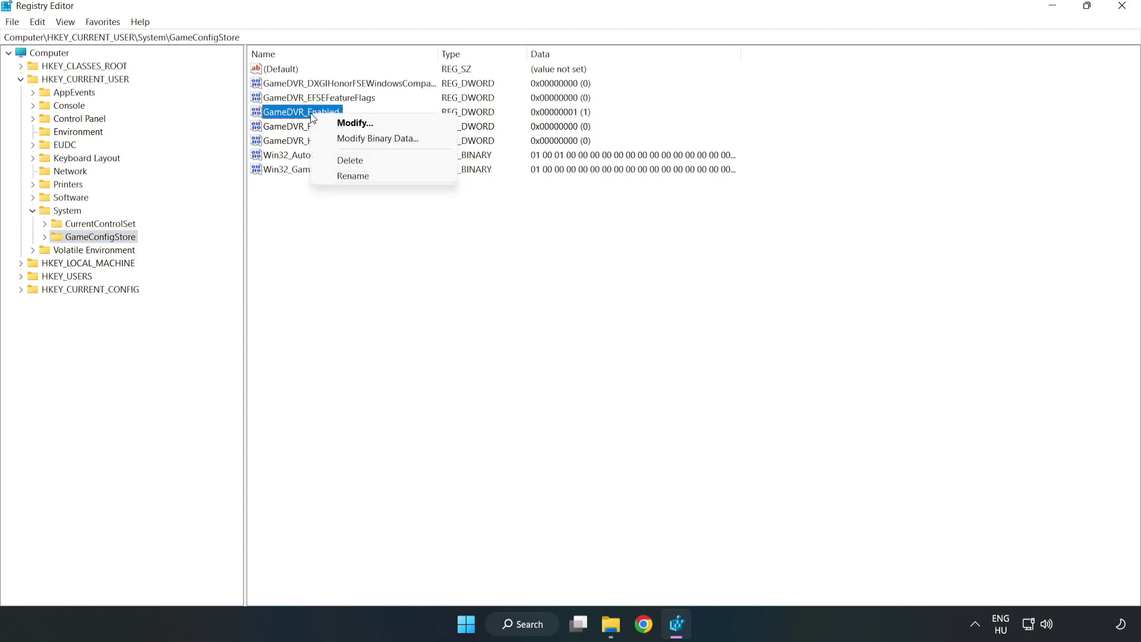
{"action": "left_click", "coordinate": [365, 124]}
{"action": "left_click_drag", "start_coordinate": [402, 158], "coordinate": [639, 241]}
{"action": "left_click", "coordinate": [479, 309]}
{"action": "left_click_drag", "start_coordinate": [479, 310], "coordinate": [397, 297]}
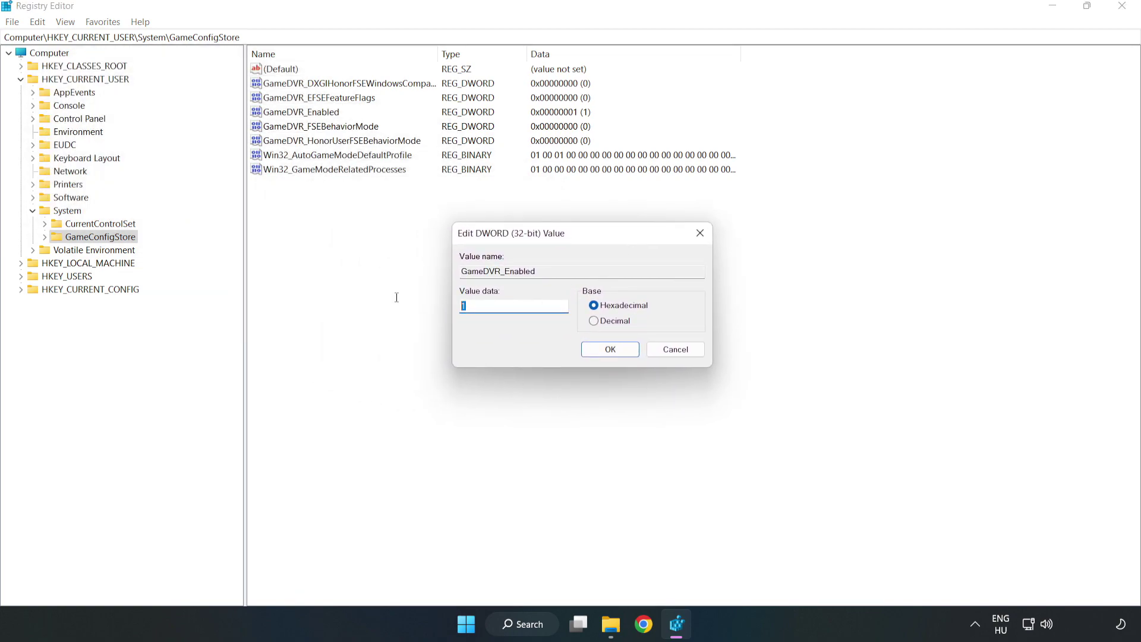
{"action": "type", "text": "0"}
{"action": "left_click", "coordinate": [610, 350]}
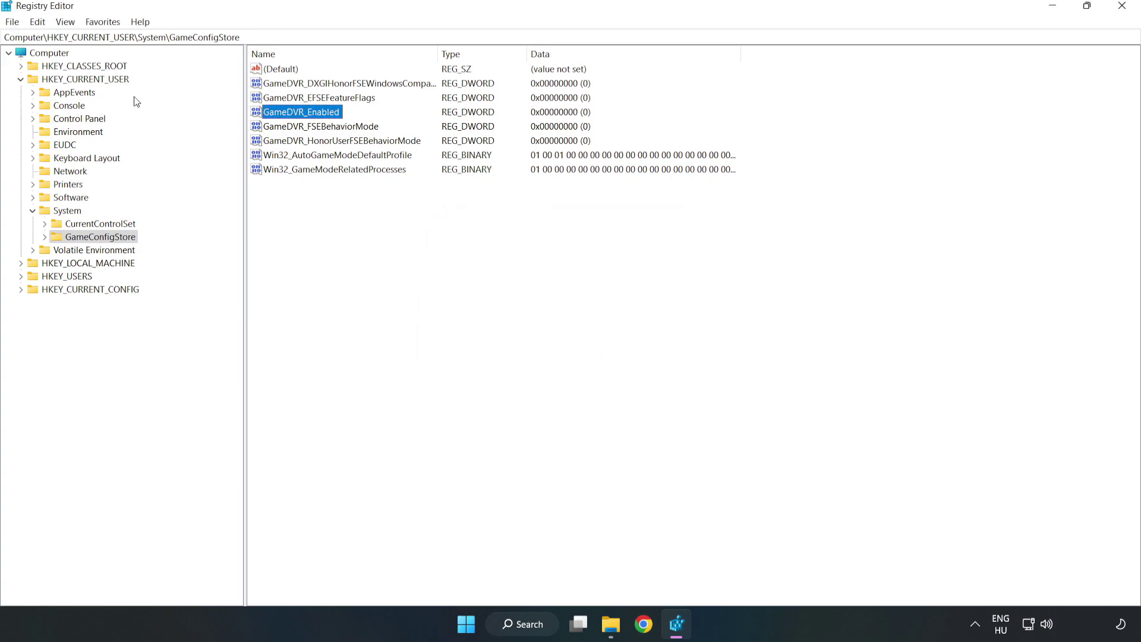
{"action": "left_click", "coordinate": [21, 80]}
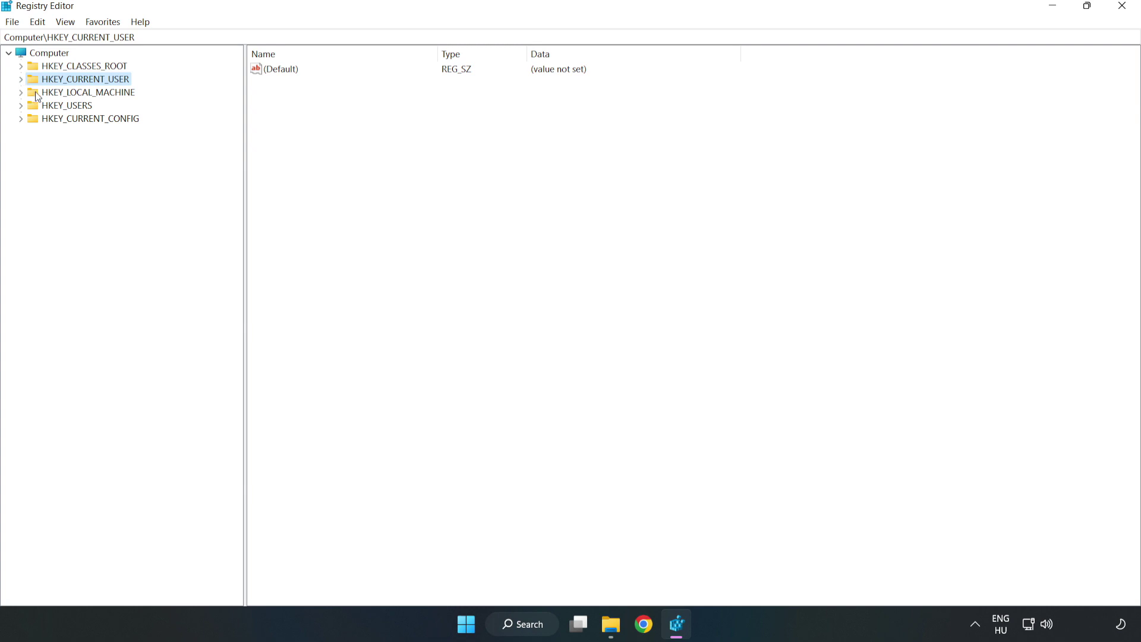
Navigate to HKLM\SOFTWARE\Microsoft\PolicyManager\default\ApplicationManagement\AllowGameDVR
{"action": "double_click", "coordinate": [28, 94]}
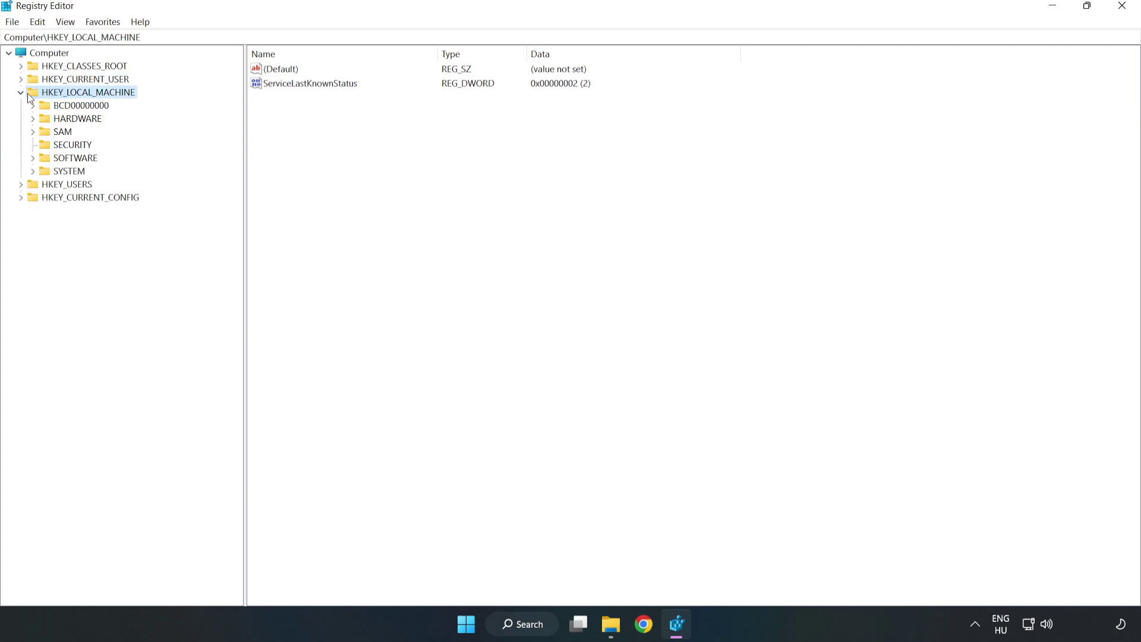
{"action": "left_click", "coordinate": [34, 158]}
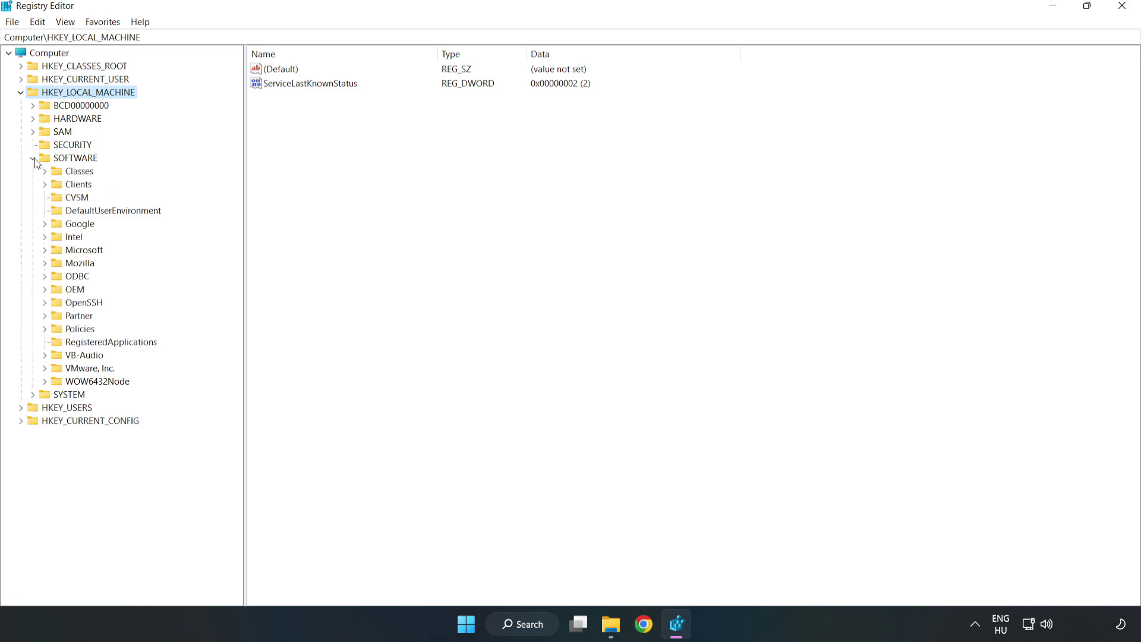
{"action": "left_click", "coordinate": [46, 252]}
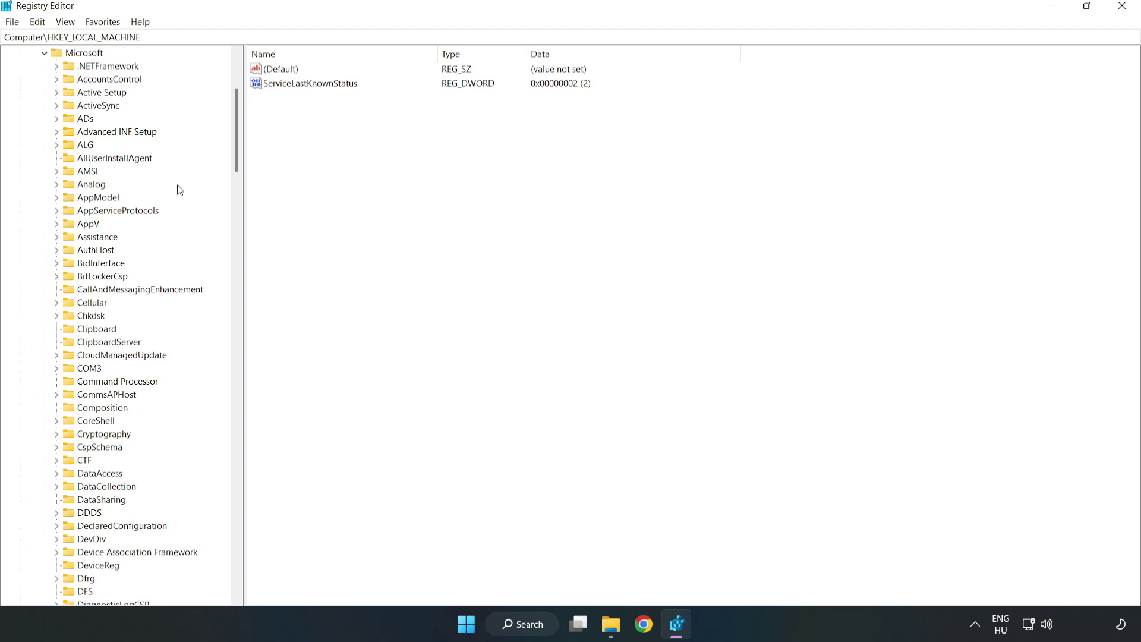
{"action": "left_click_drag", "start_coordinate": [235, 152], "coordinate": [260, 420]}
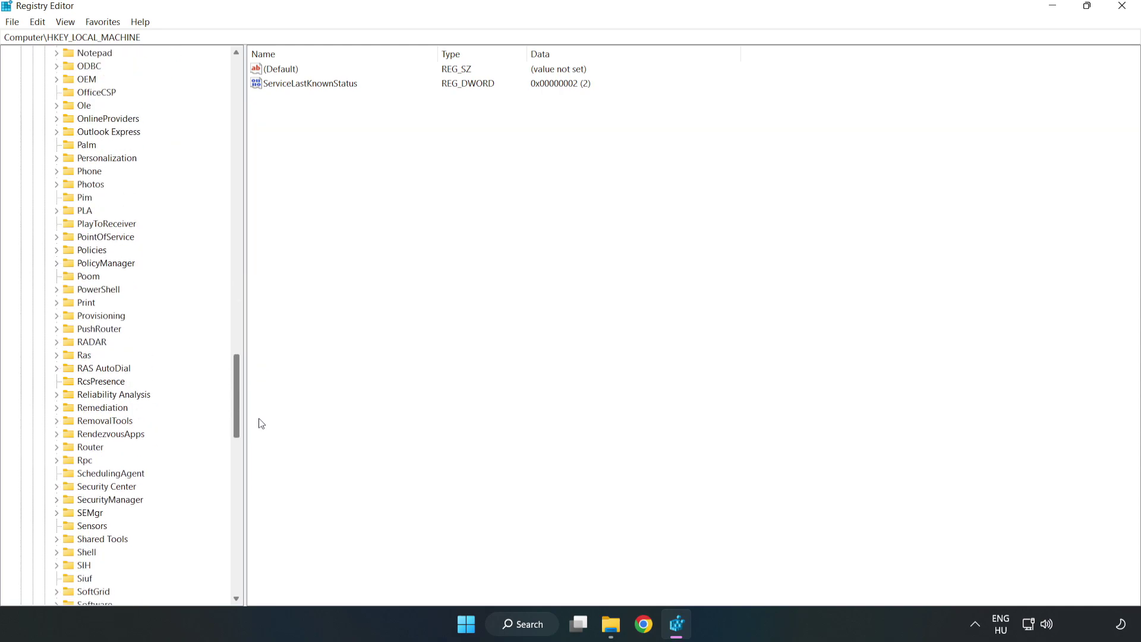
{"action": "left_click", "coordinate": [56, 263]}
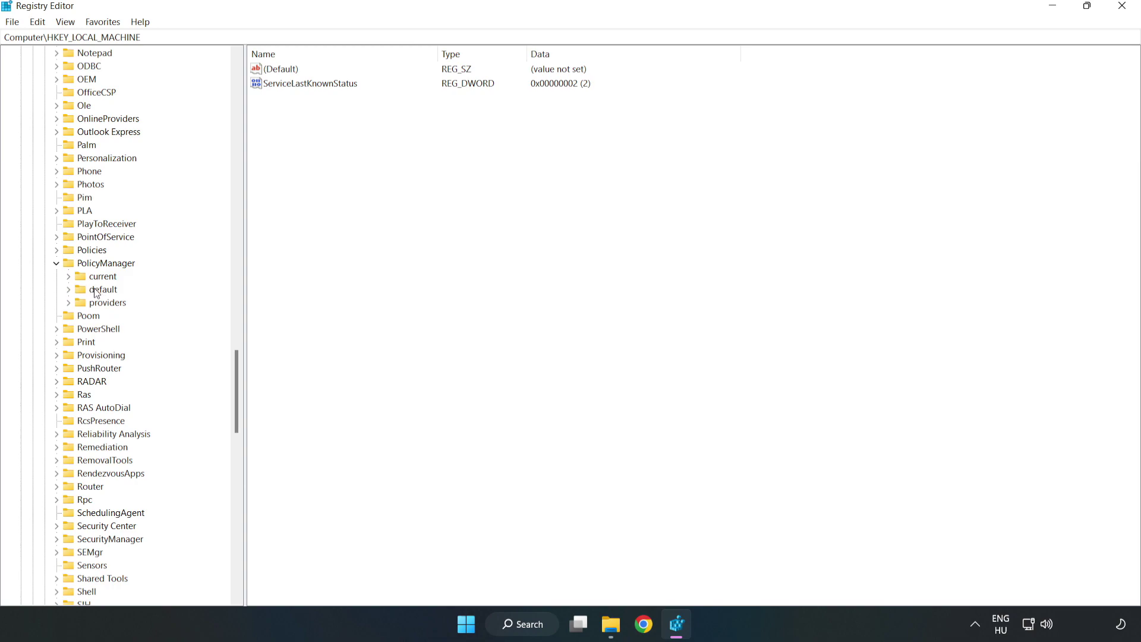
{"action": "left_click", "coordinate": [69, 291]}
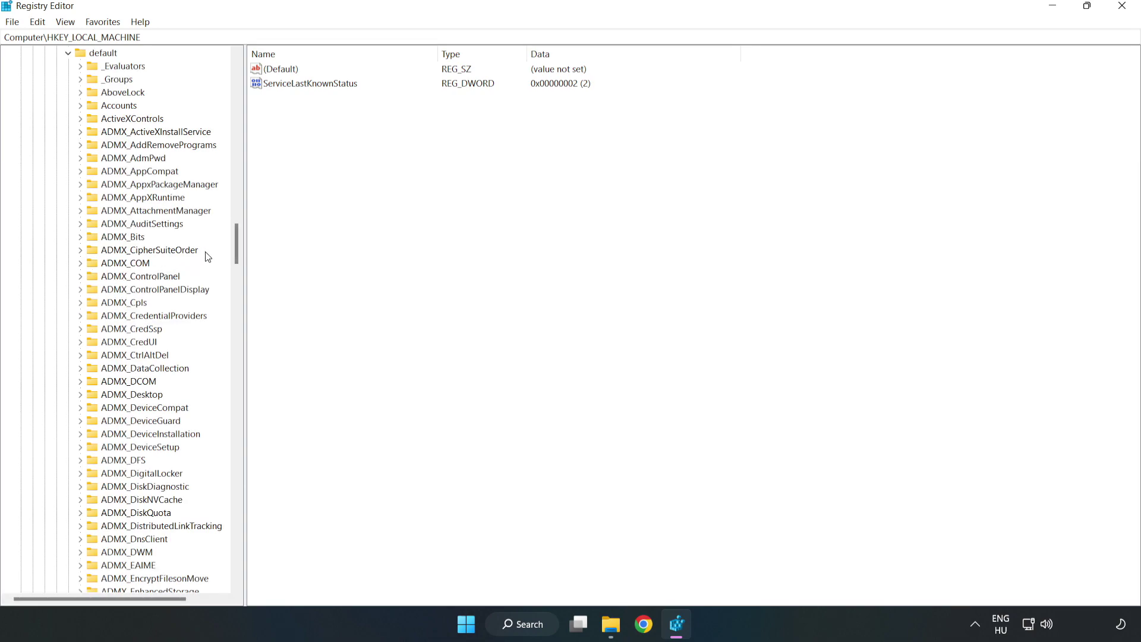
{"action": "left_click_drag", "start_coordinate": [236, 243], "coordinate": [231, 376]}
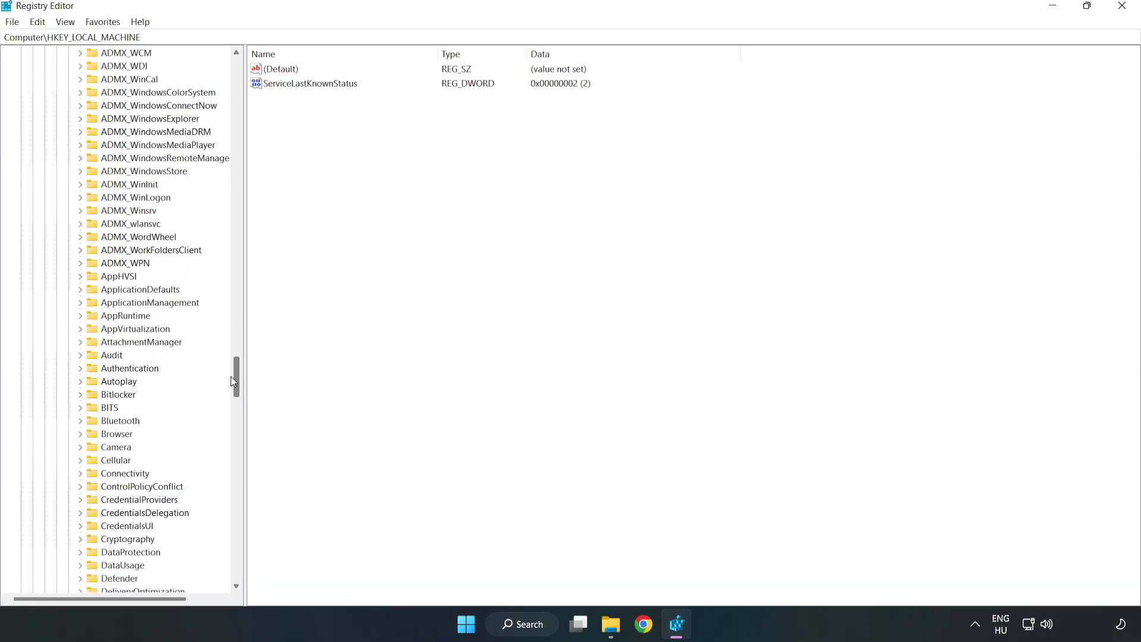
{"action": "left_click", "coordinate": [83, 301]}
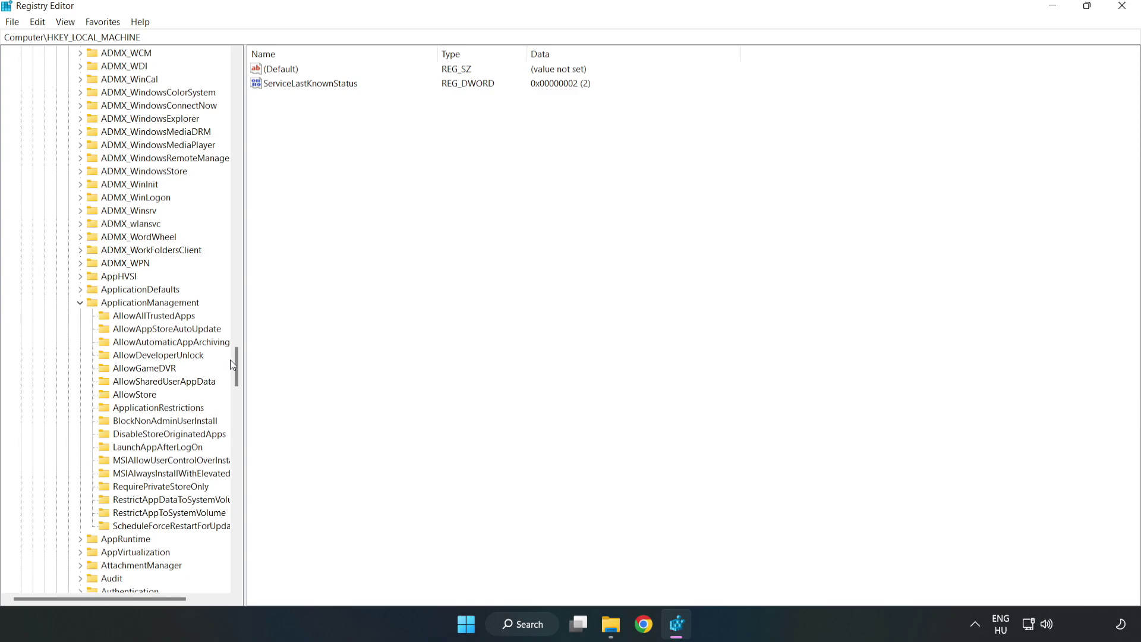
{"action": "left_click", "coordinate": [133, 369]}
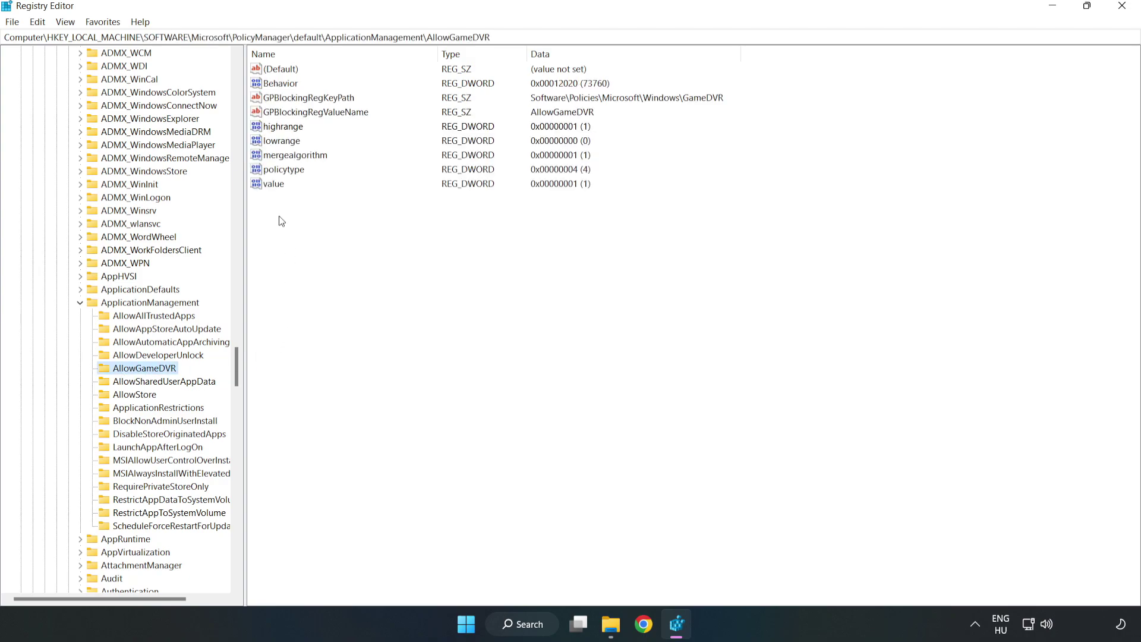
Change the AllowGameDVR 'value' entry from 1 to 0 and close Registry Editor
{"action": "left_click", "coordinate": [266, 185]}
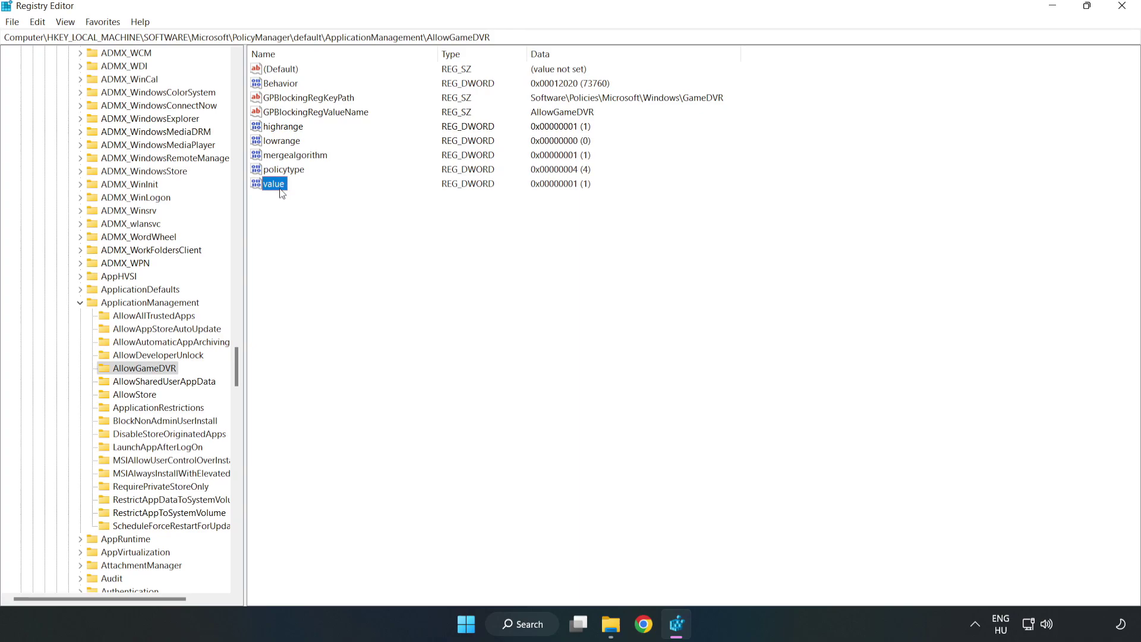
{"action": "right_click", "coordinate": [279, 190]}
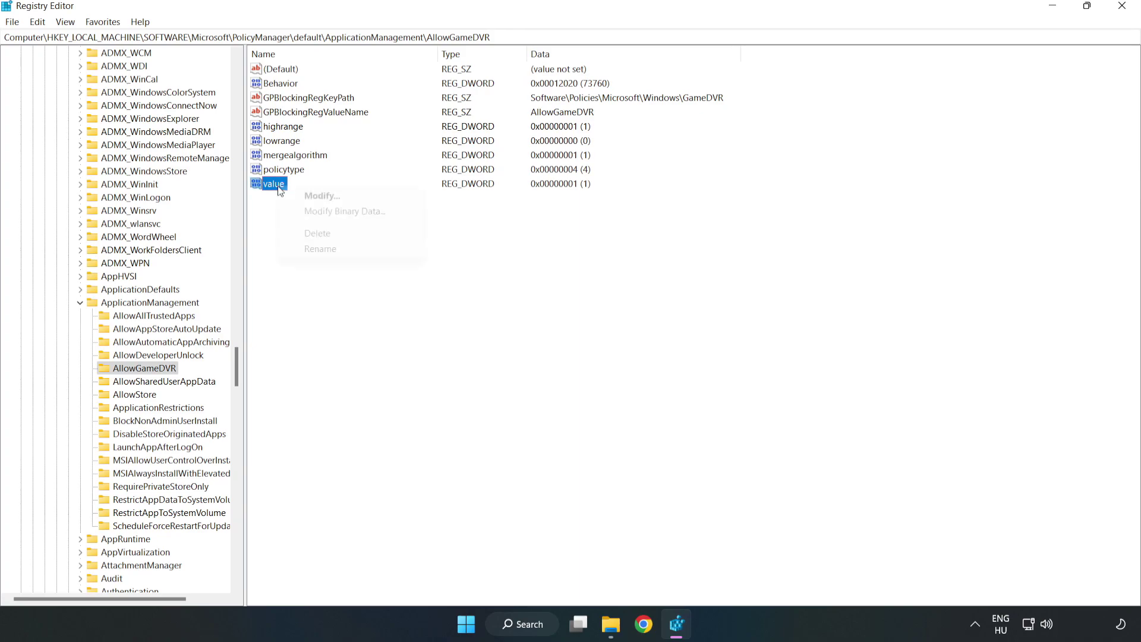
{"action": "left_click", "coordinate": [327, 197]}
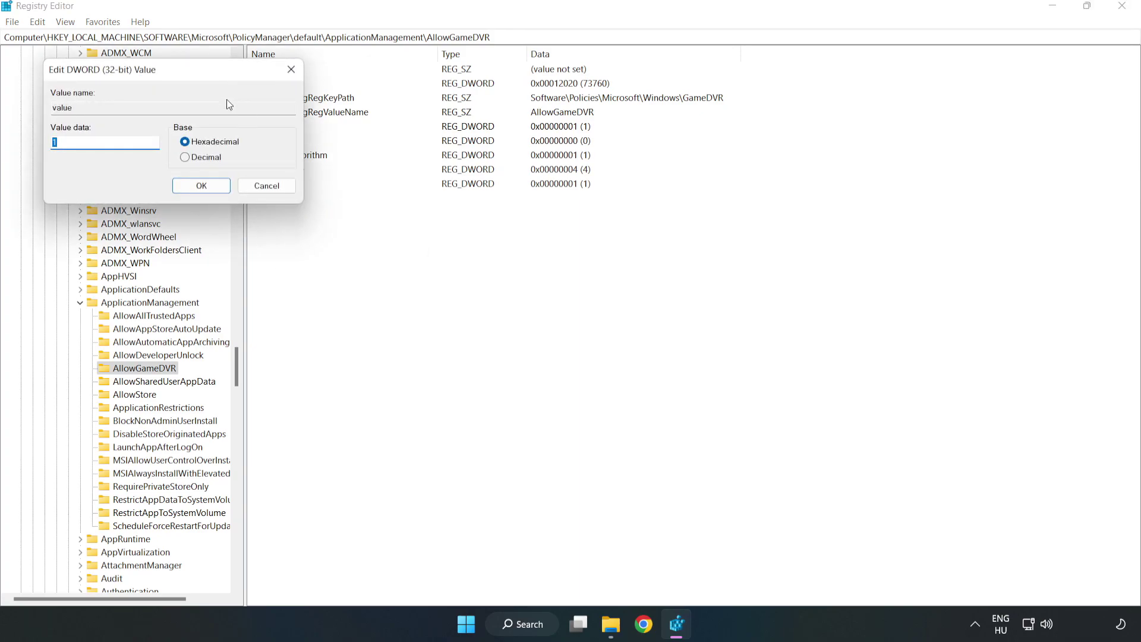
{"action": "left_click_drag", "start_coordinate": [212, 79], "coordinate": [581, 236]}
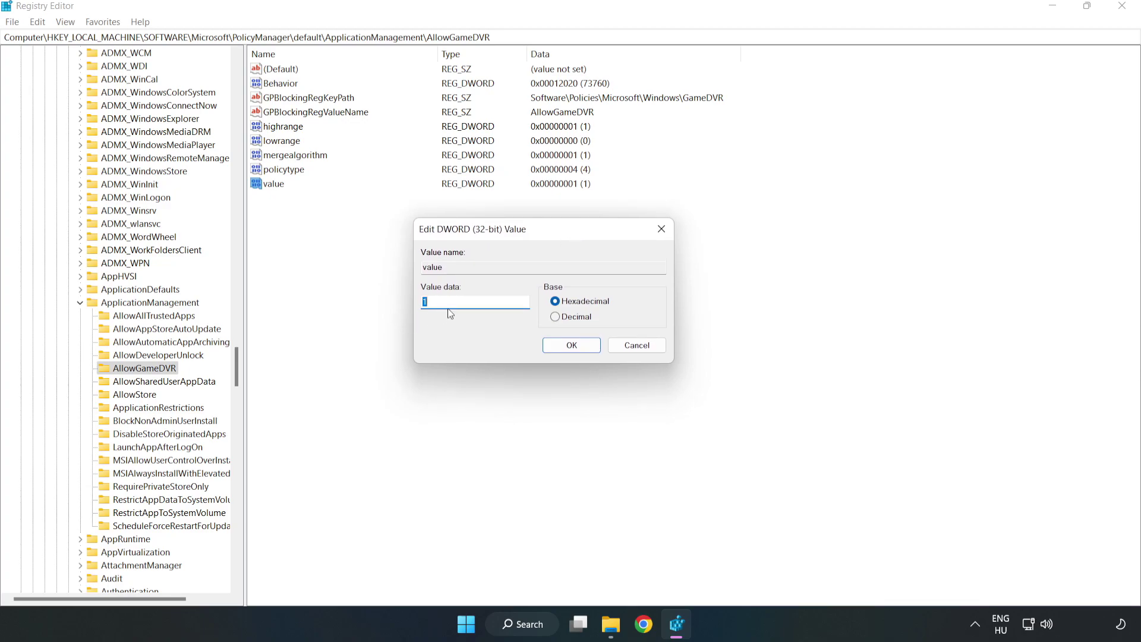
{"action": "key", "text": "BackSpace"}
{"action": "type", "text": "0"}
{"action": "left_click", "coordinate": [573, 344]}
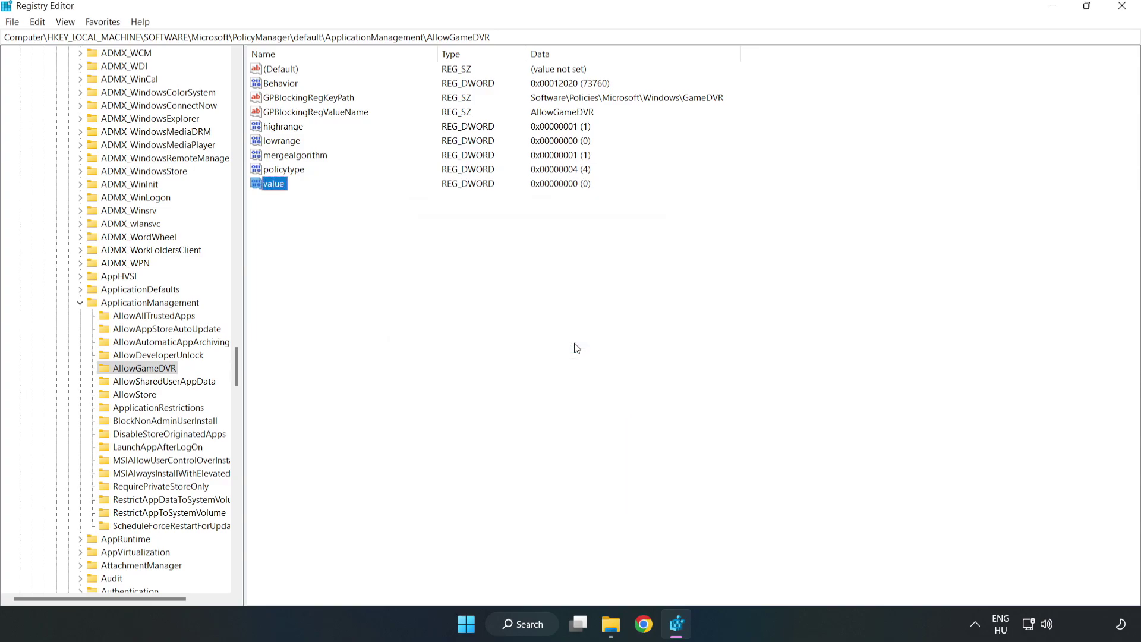
{"action": "left_click", "coordinate": [1122, 10]}
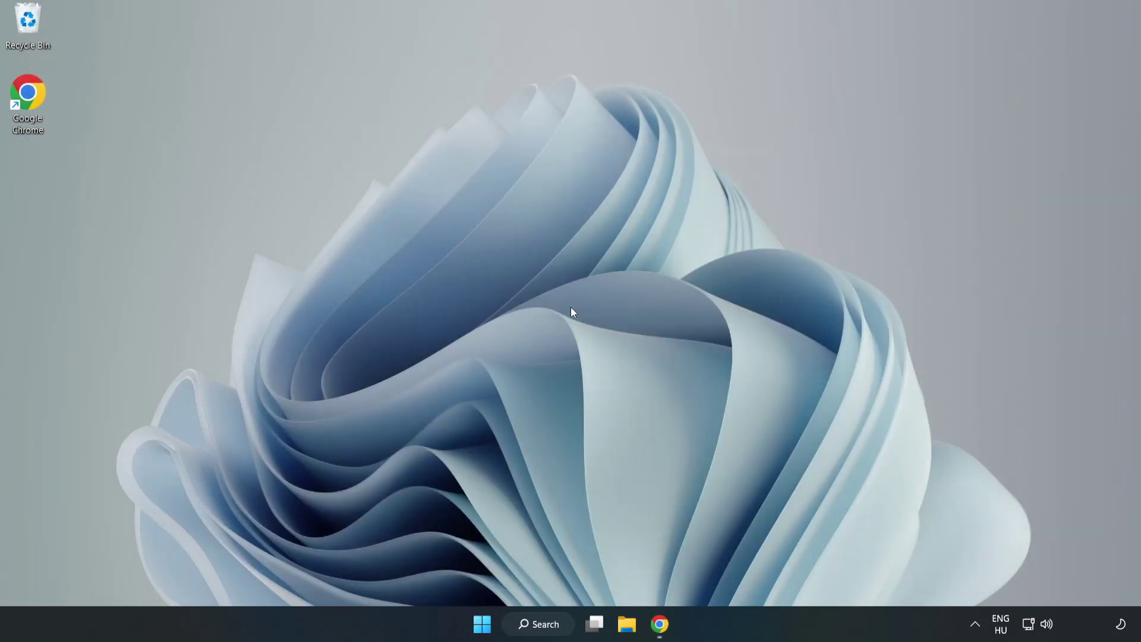
Download dxwebsetup.exe from the DirectX End-User Runtime Web Installer page
{"action": "left_click", "coordinate": [661, 632]}
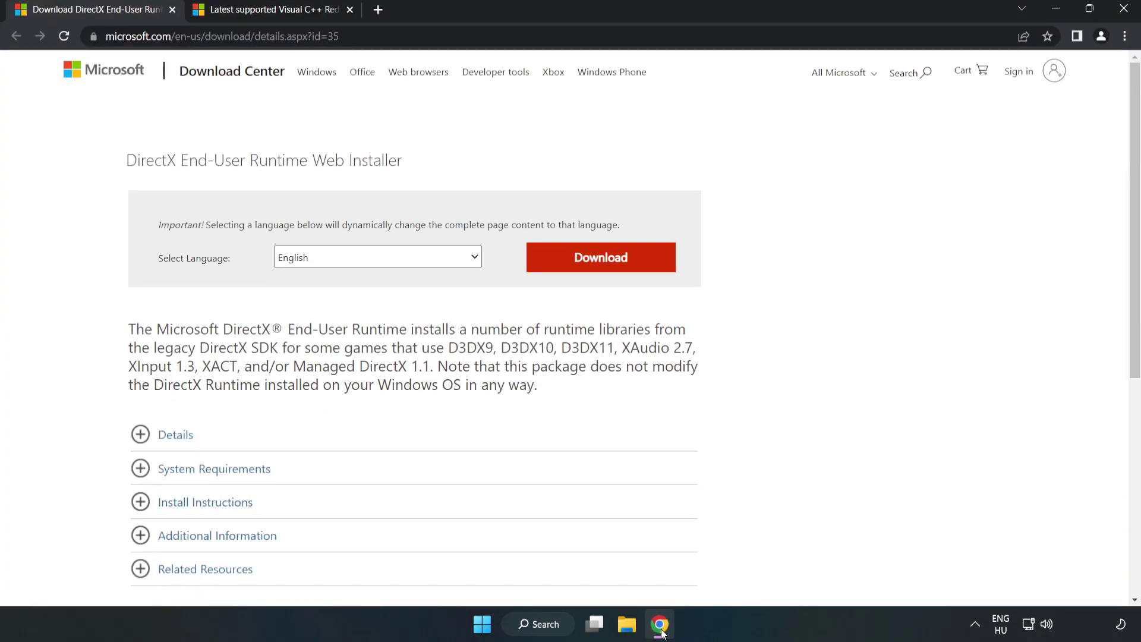
{"action": "left_click", "coordinate": [285, 36]}
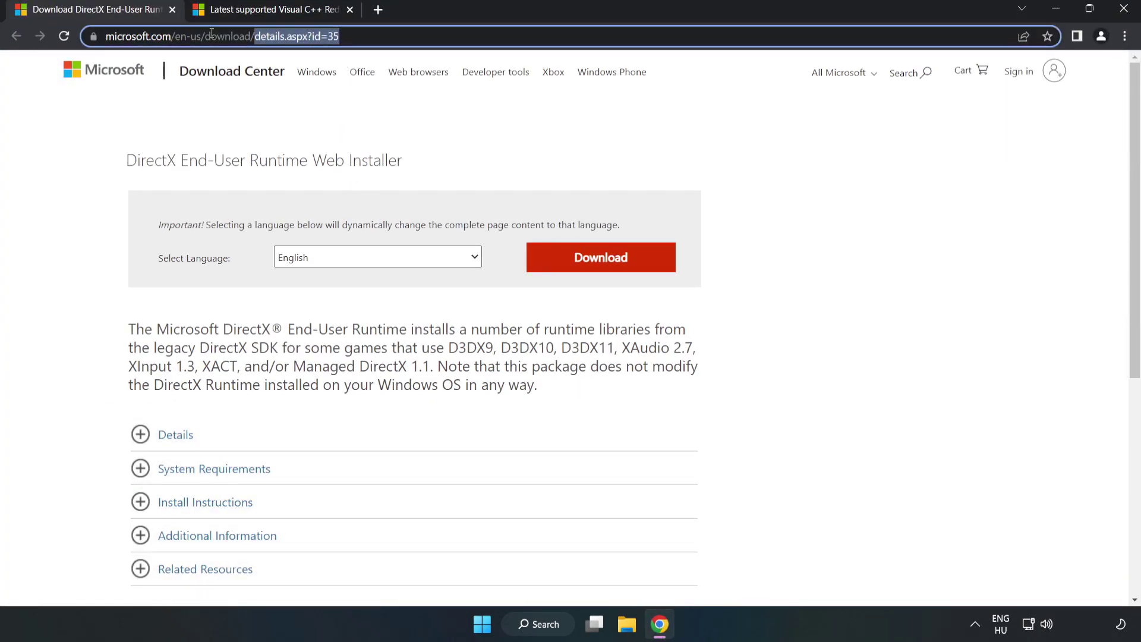
{"action": "left_click_drag", "start_coordinate": [285, 36], "coordinate": [375, 34]}
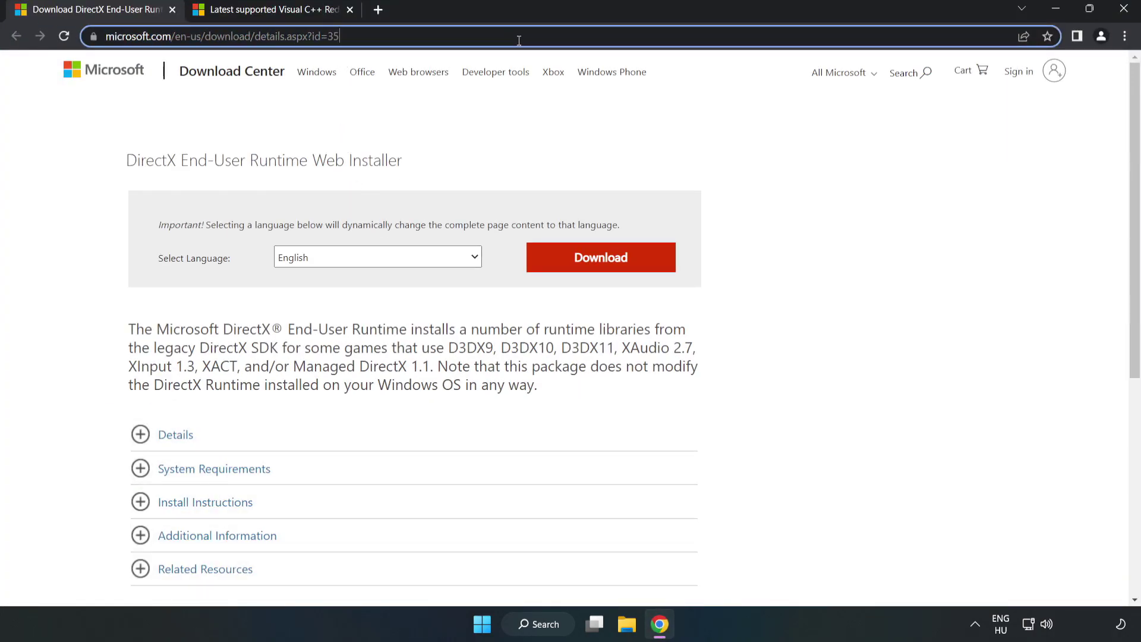
{"action": "left_click", "coordinate": [461, 135]}
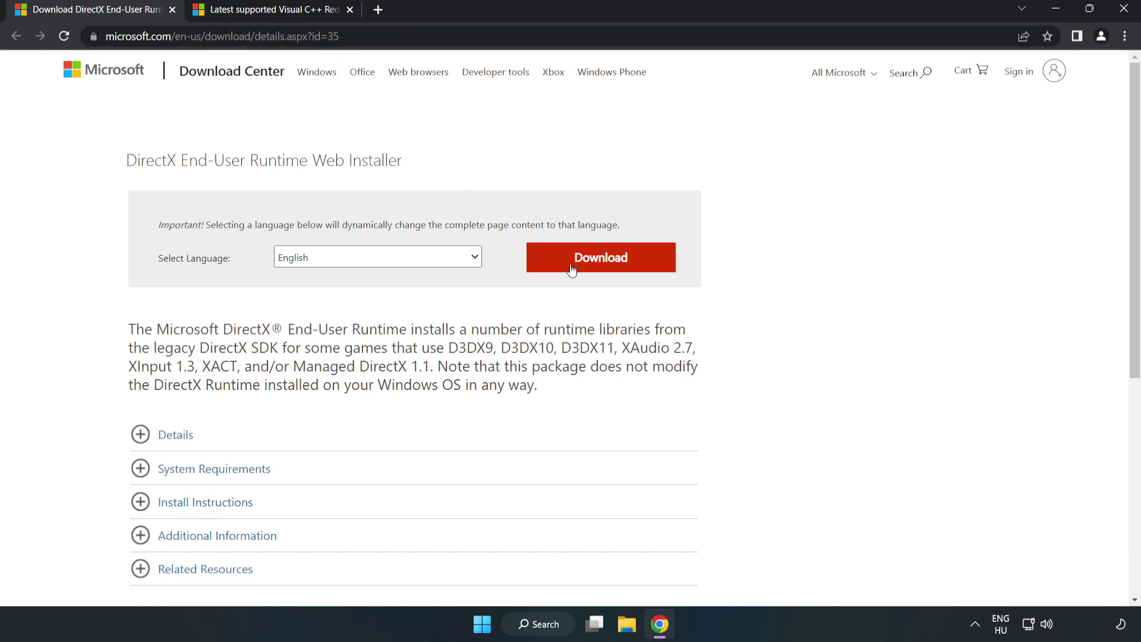
{"action": "left_click", "coordinate": [607, 270]}
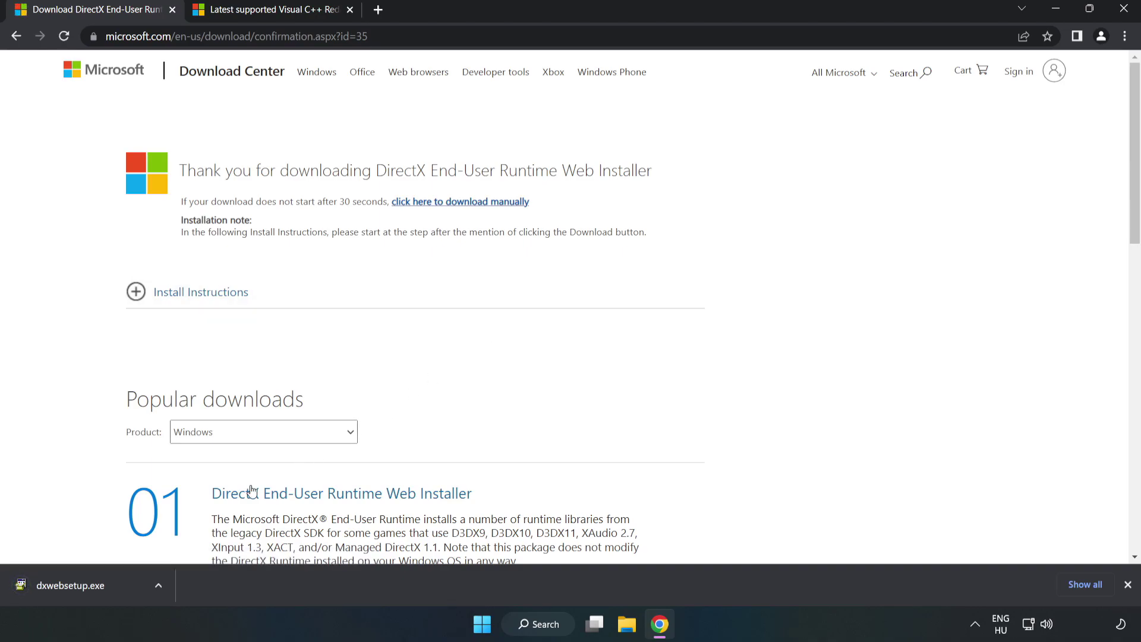
Run dxwebsetup.exe, accept the licence, untick the Bing Bar, and finish setup
{"action": "left_click", "coordinate": [115, 588]}
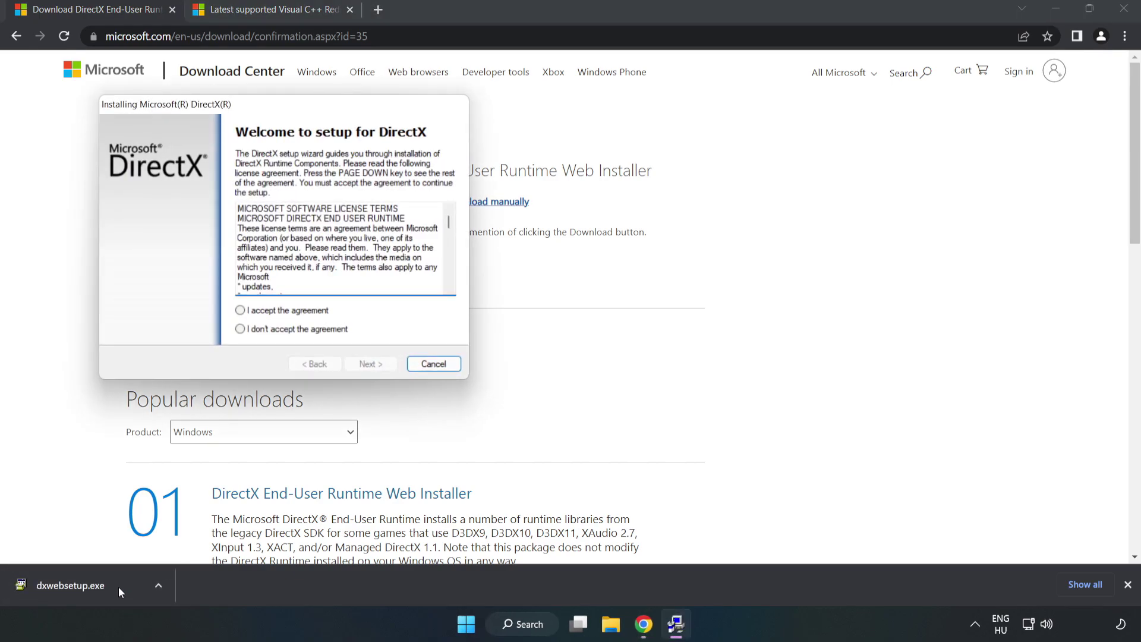
{"action": "left_click_drag", "start_coordinate": [255, 105], "coordinate": [542, 161]}
{"action": "left_click_drag", "start_coordinate": [734, 284], "coordinate": [729, 363]}
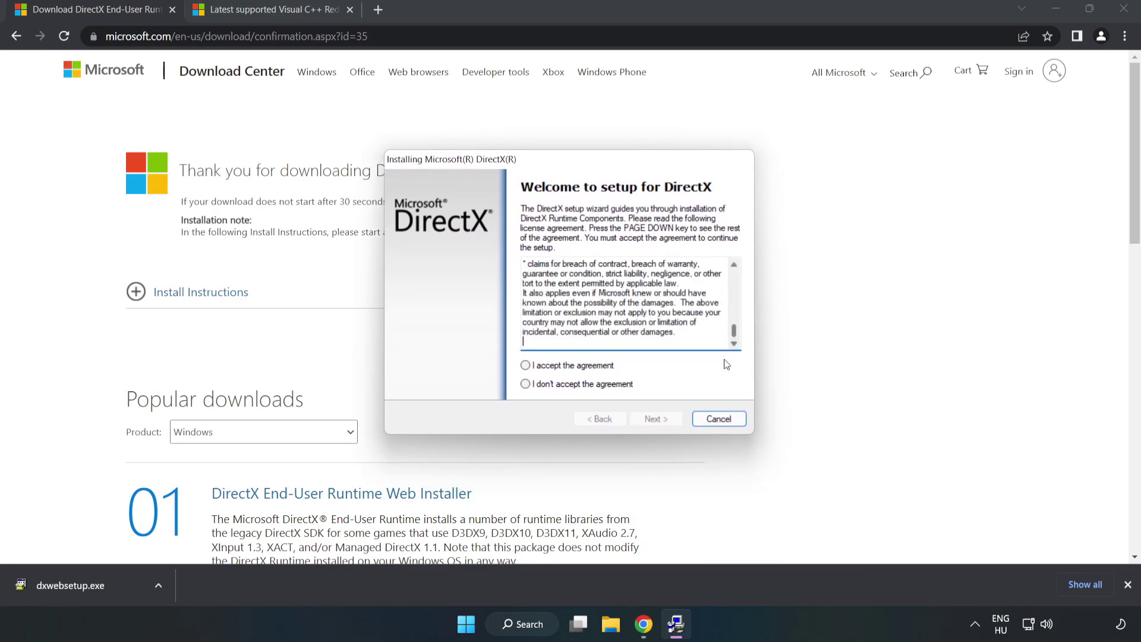
{"action": "left_click", "coordinate": [523, 365]}
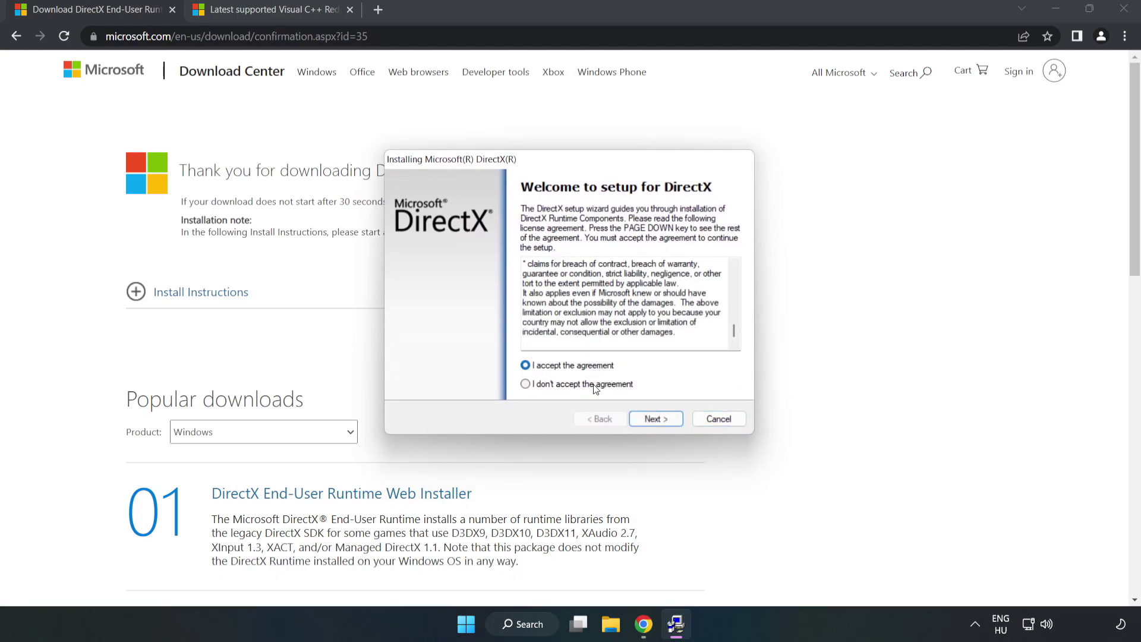
{"action": "left_click", "coordinate": [660, 420]}
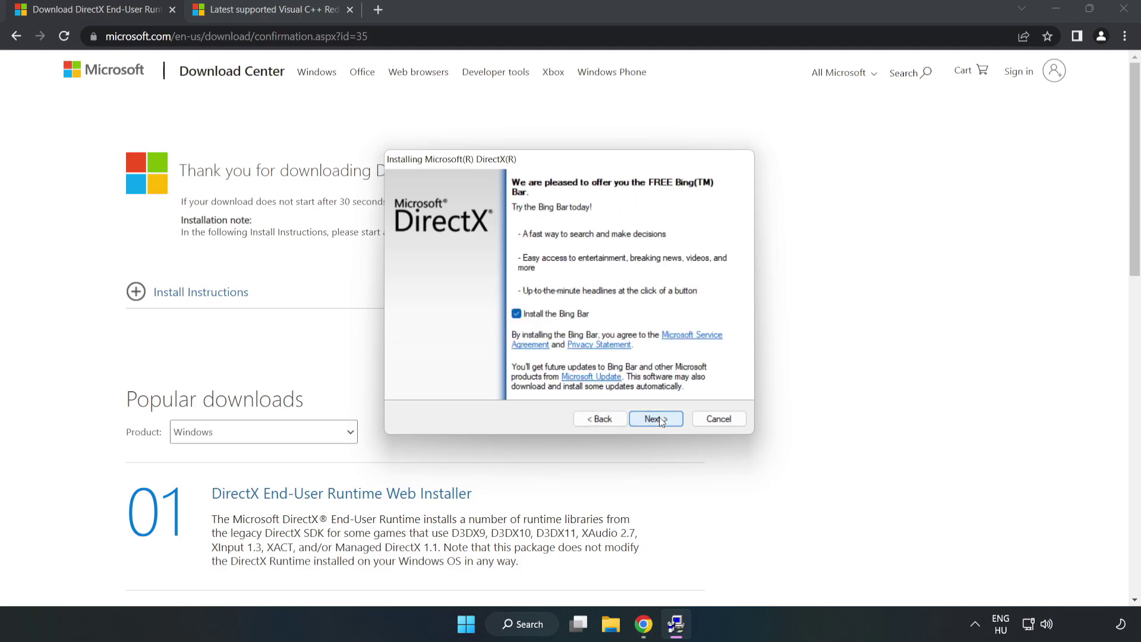
{"action": "left_click", "coordinate": [515, 313]}
{"action": "left_click", "coordinate": [658, 420]}
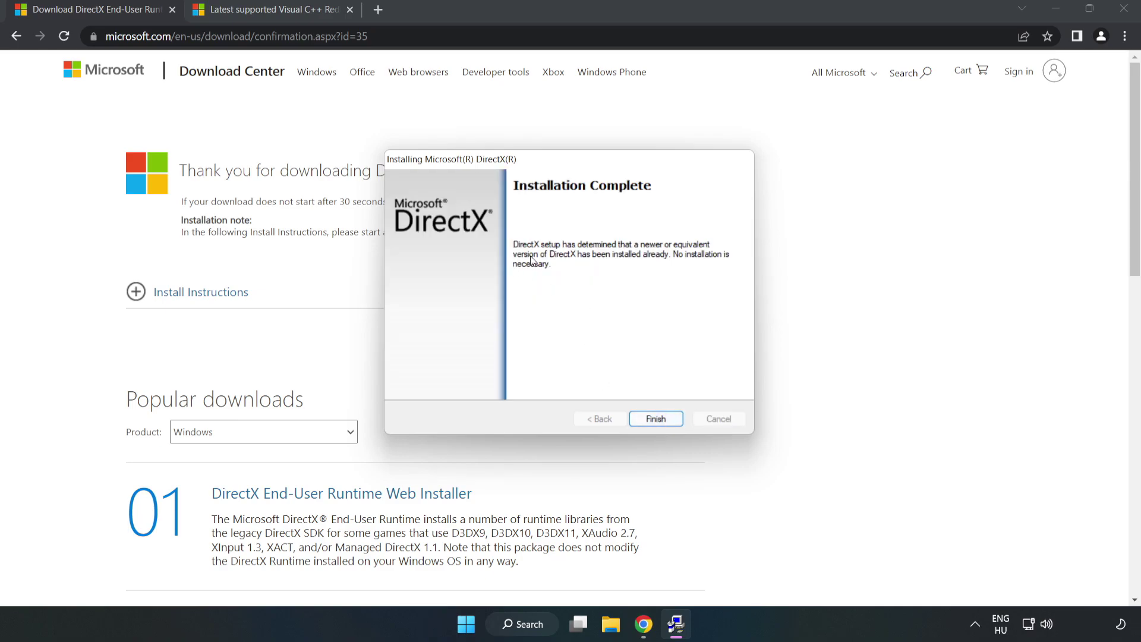
{"action": "left_click", "coordinate": [656, 419]}
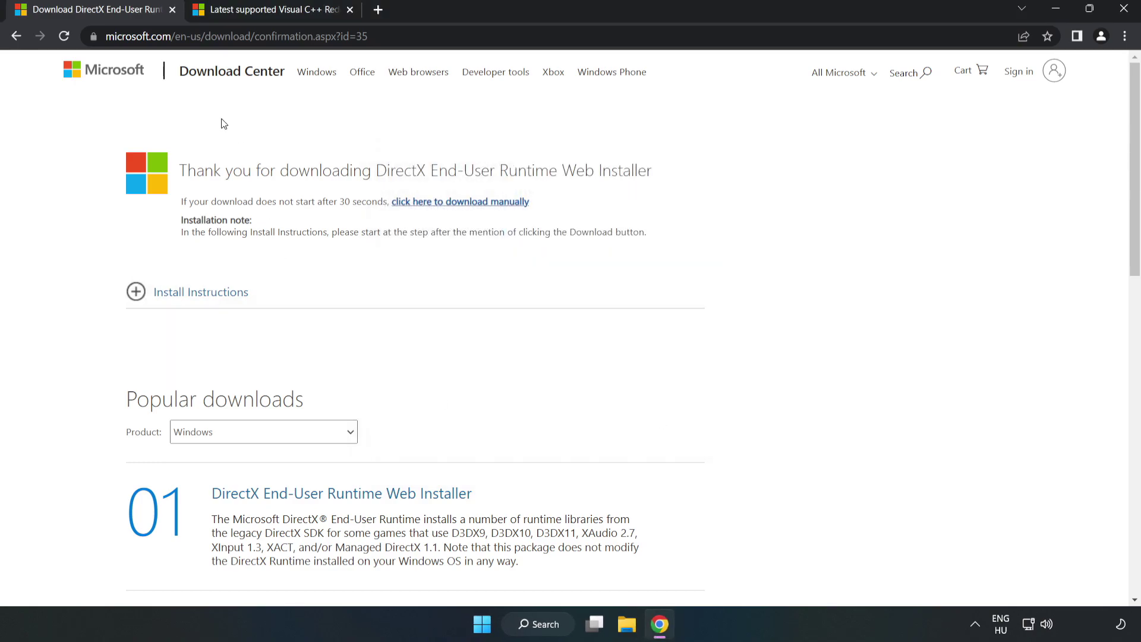
Close the DirectX tab and scroll to the Visual C++ 2015–2022 redistributable table
{"action": "left_click", "coordinate": [172, 10]}
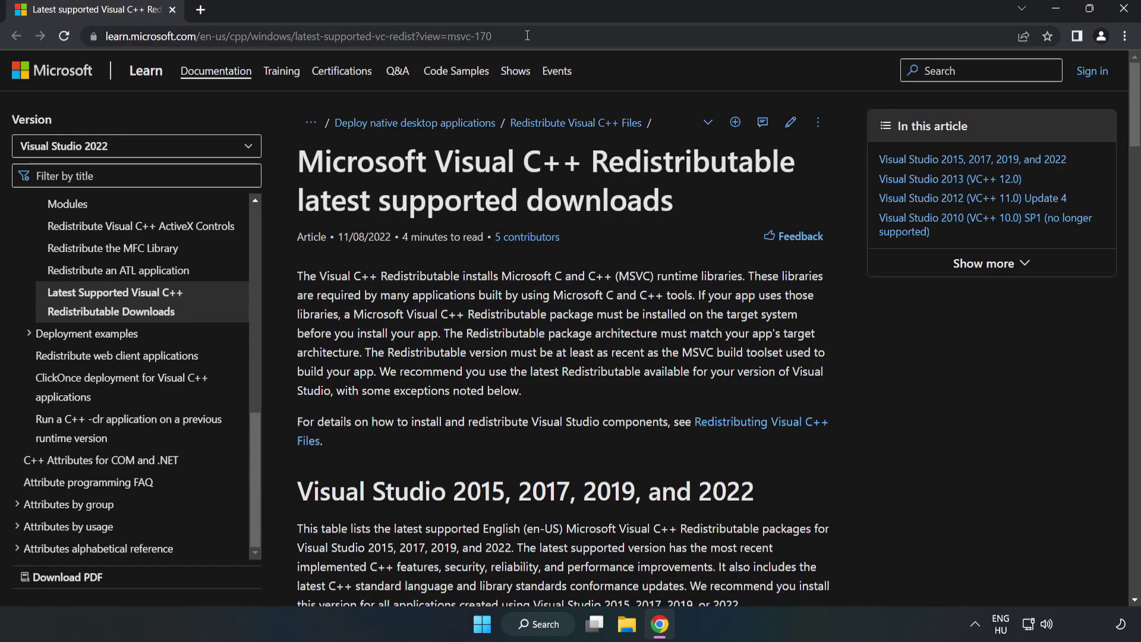
{"action": "left_click", "coordinate": [260, 32]}
{"action": "key", "text": "End"}
{"action": "left_click", "coordinate": [589, 193]}
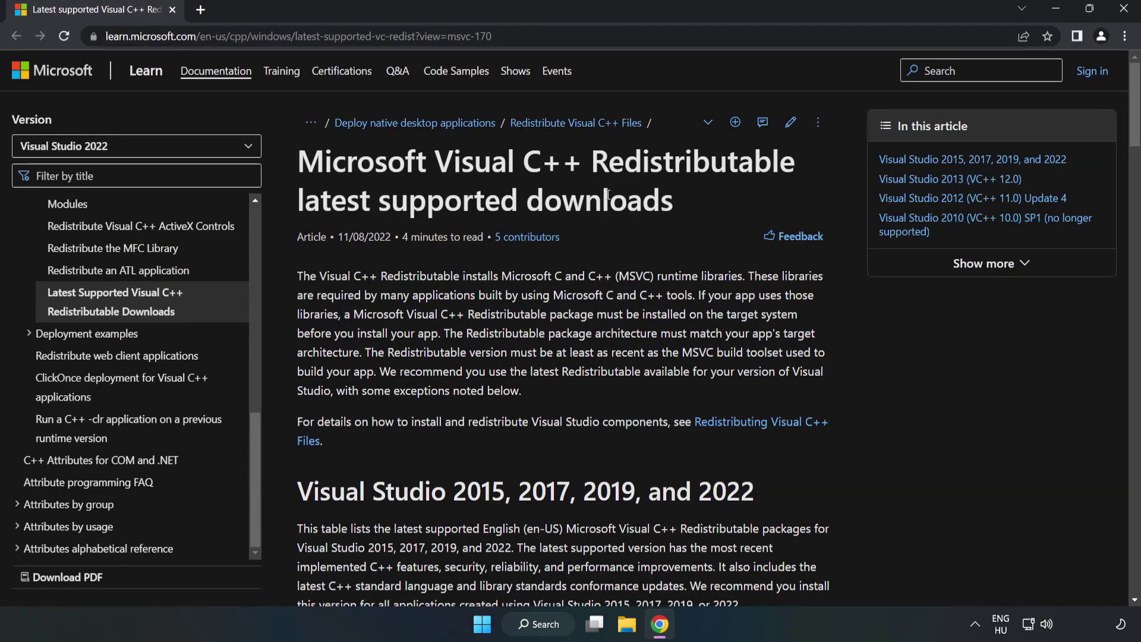
{"action": "left_click_drag", "start_coordinate": [1135, 134], "coordinate": [1137, 188]}
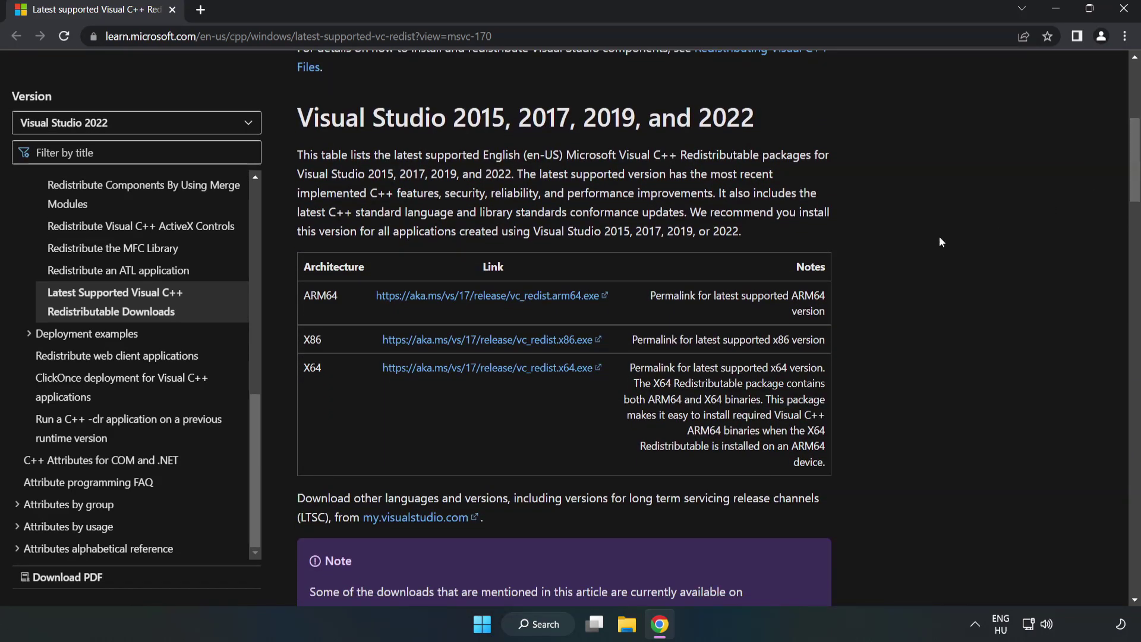
Download the ARM64 and x64 redistributables, allow multiple downloads, and launch VC_redist.arm64.exe
{"action": "left_click", "coordinate": [489, 296]}
{"action": "left_click", "coordinate": [502, 342]}
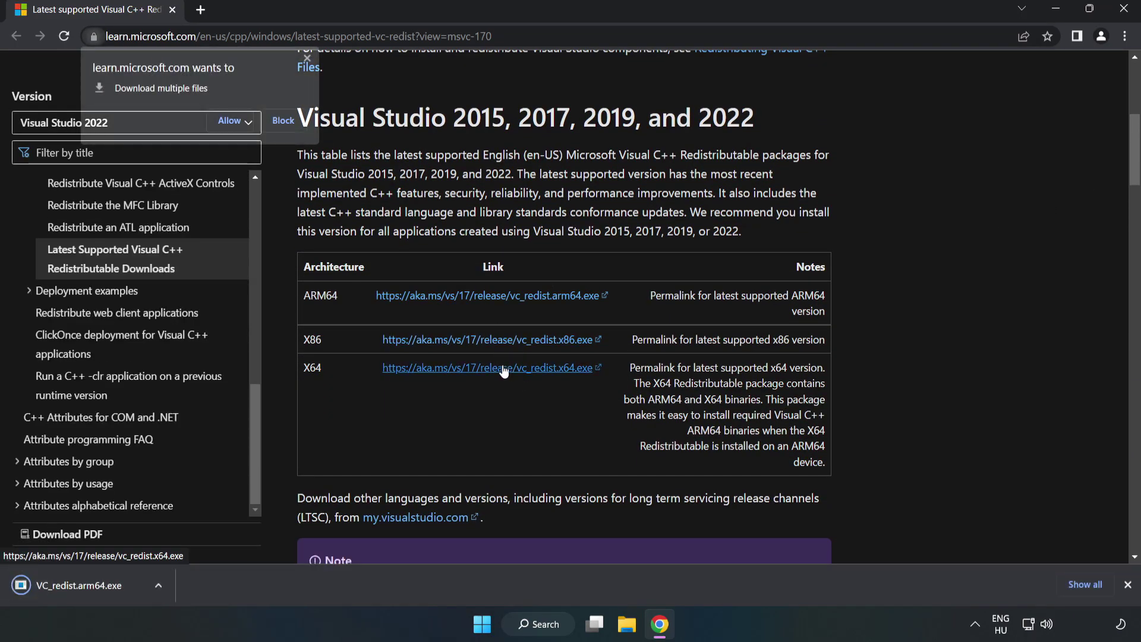
{"action": "left_click", "coordinate": [231, 120]}
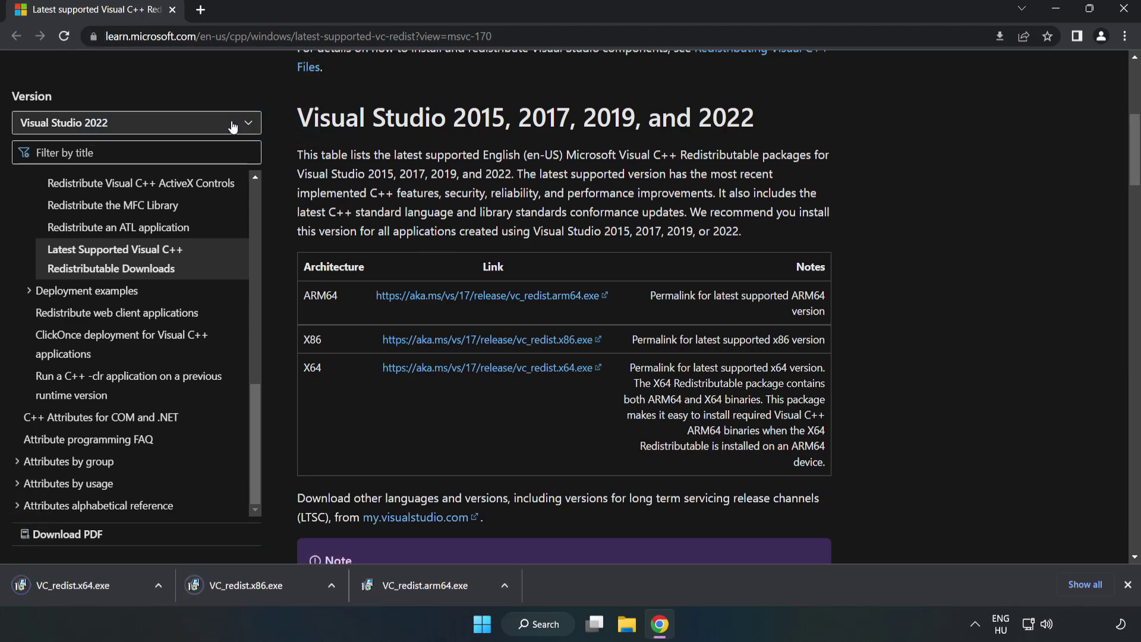
{"action": "left_click", "coordinate": [438, 590]}
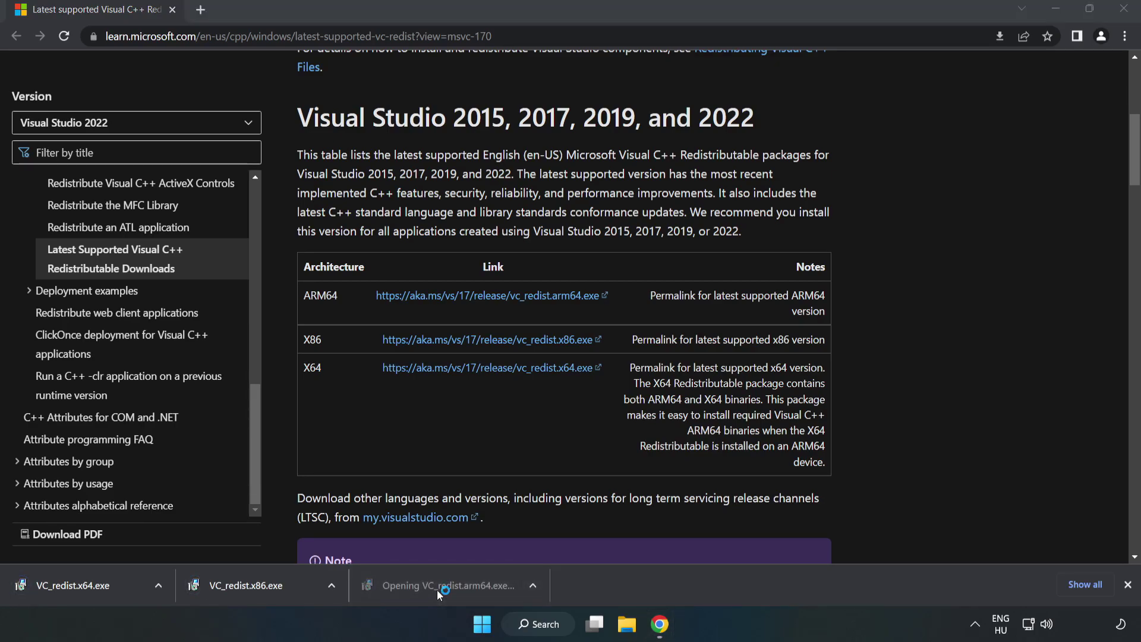
Agree to the licence and attempt the ARM64 install, dismissing its unsupported-processor failure
{"action": "left_click_drag", "start_coordinate": [731, 293], "coordinate": [728, 357]}
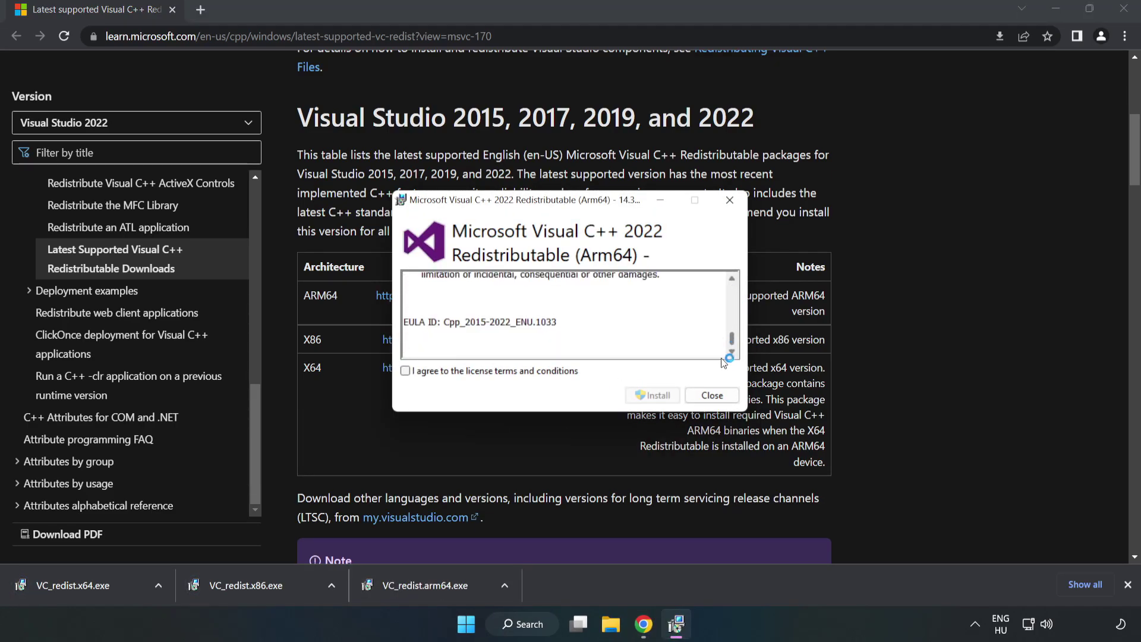
{"action": "left_click", "coordinate": [500, 371]}
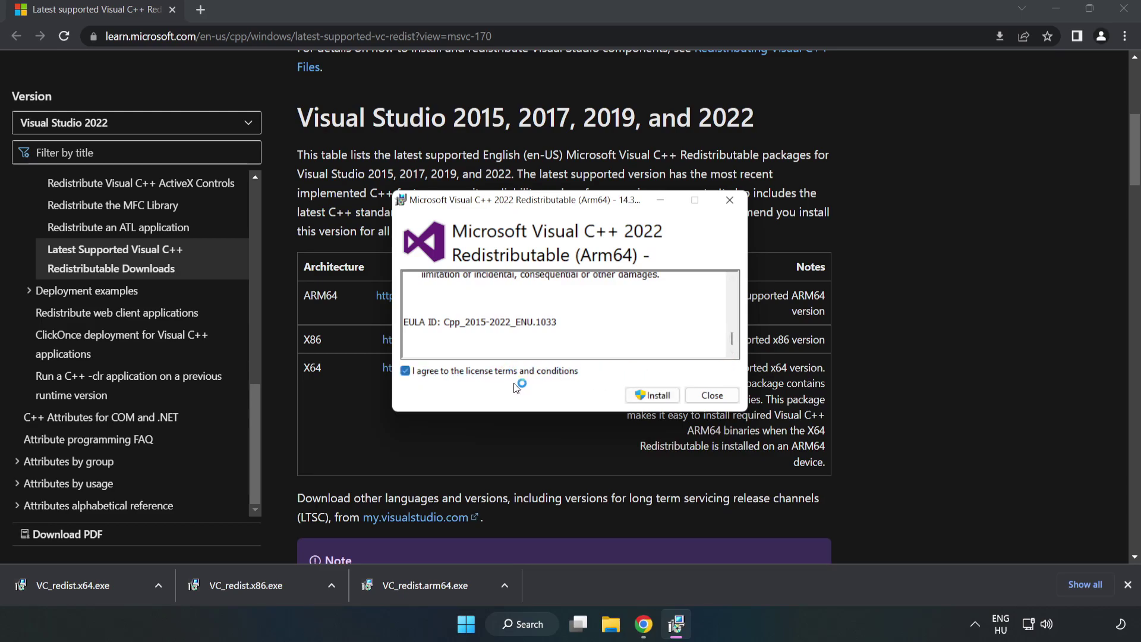
{"action": "left_click", "coordinate": [653, 399]}
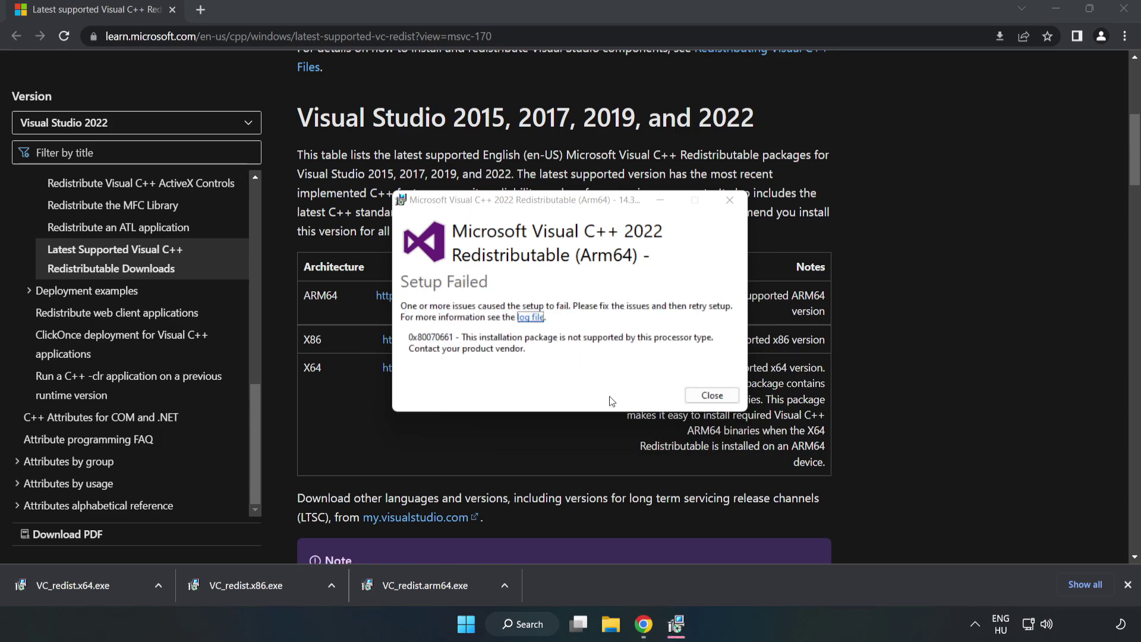
{"action": "left_click", "coordinate": [703, 401]}
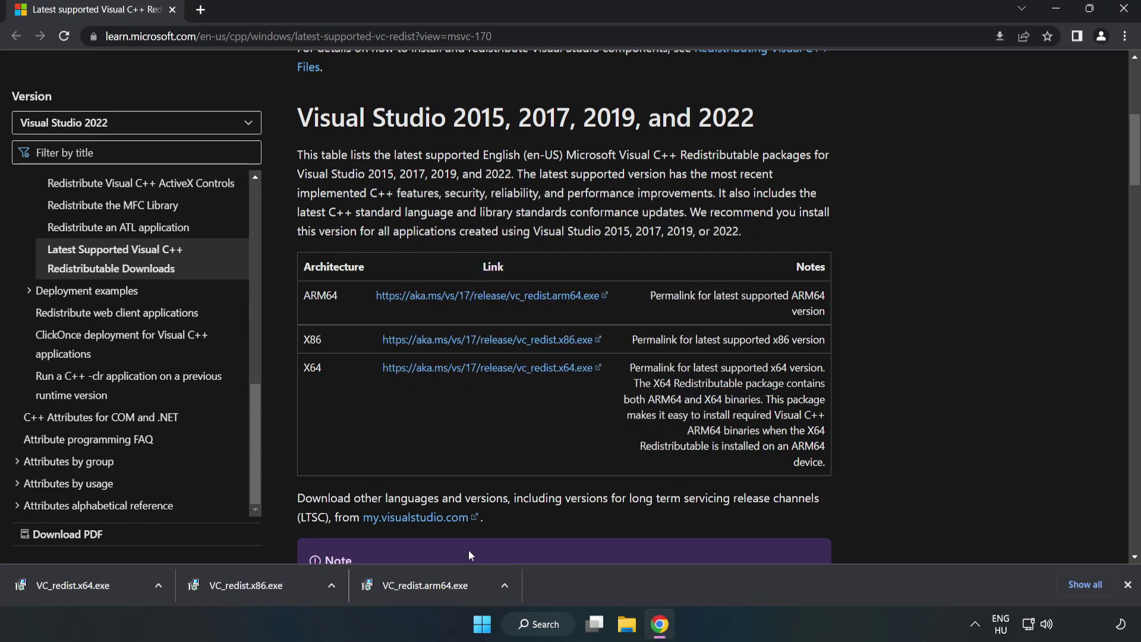
Install the x86 and x64 redistributables, closing each without restarting yet
{"action": "left_click", "coordinate": [280, 586]}
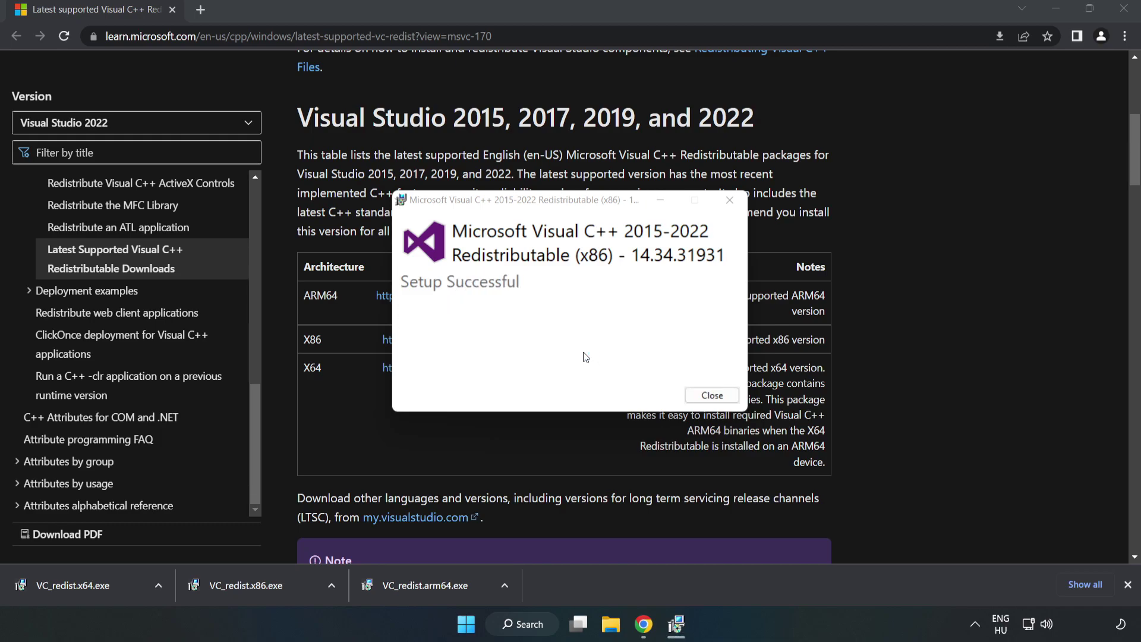
{"action": "left_click", "coordinate": [712, 395]}
{"action": "left_click", "coordinate": [62, 582]}
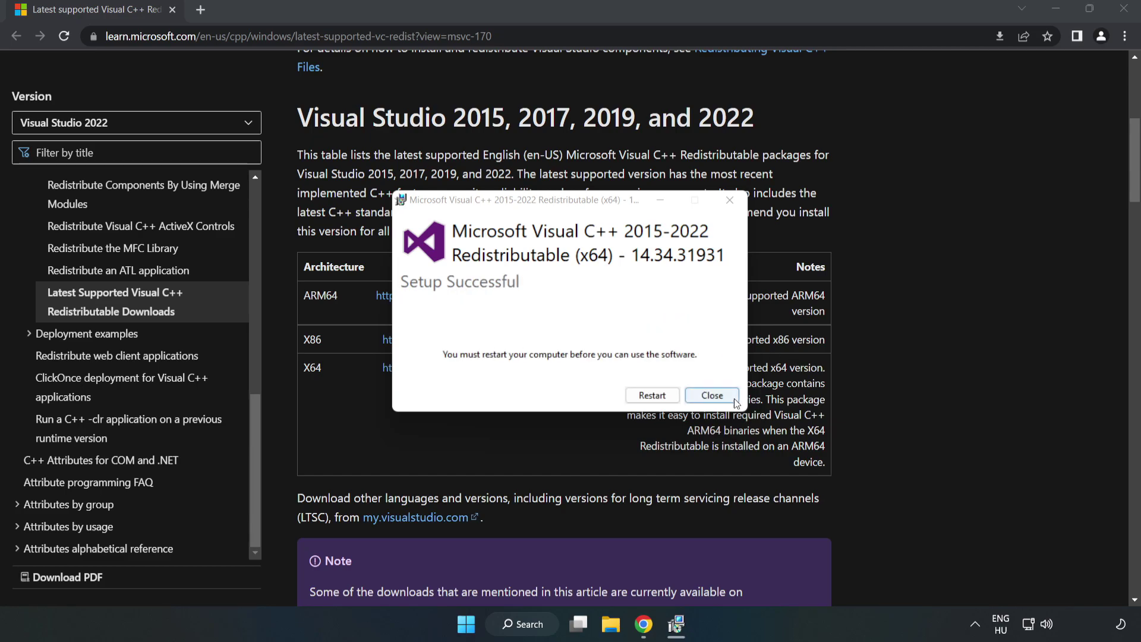
{"action": "left_click", "coordinate": [712, 397]}
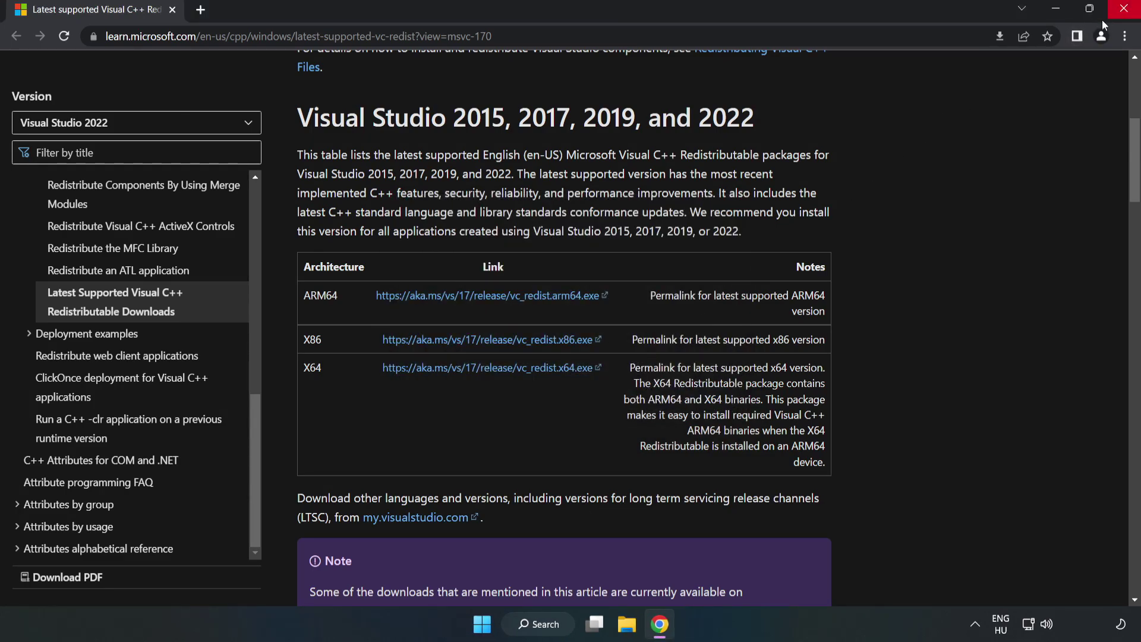
Close Chrome and bring up the Start menu's power options showing Restart
{"action": "left_click", "coordinate": [1125, 14]}
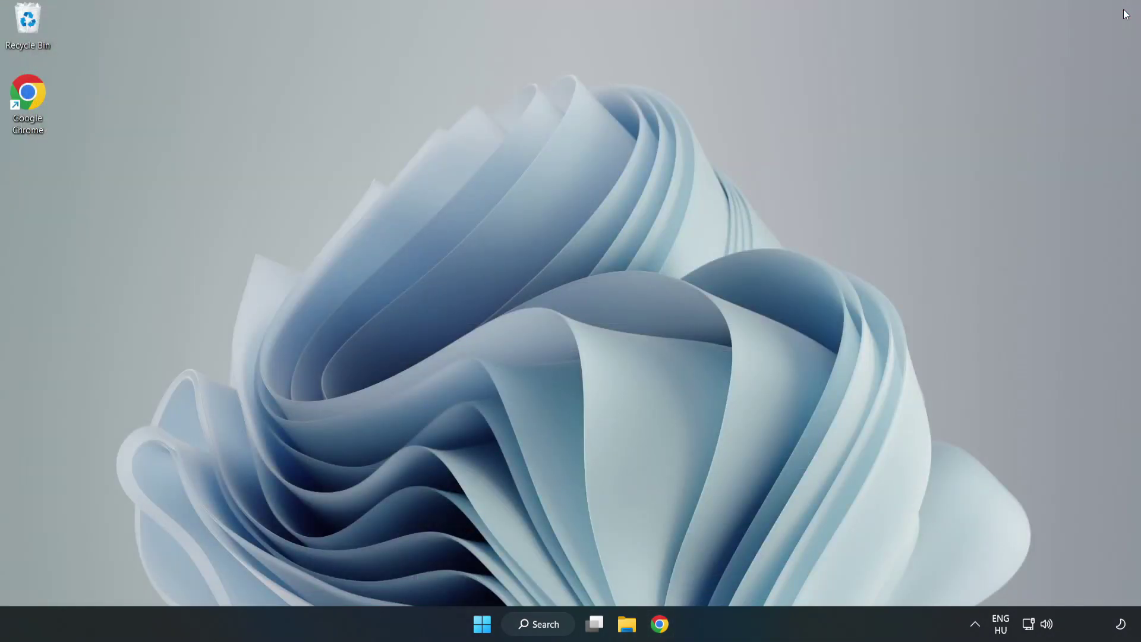
{"action": "left_click", "coordinate": [481, 625]}
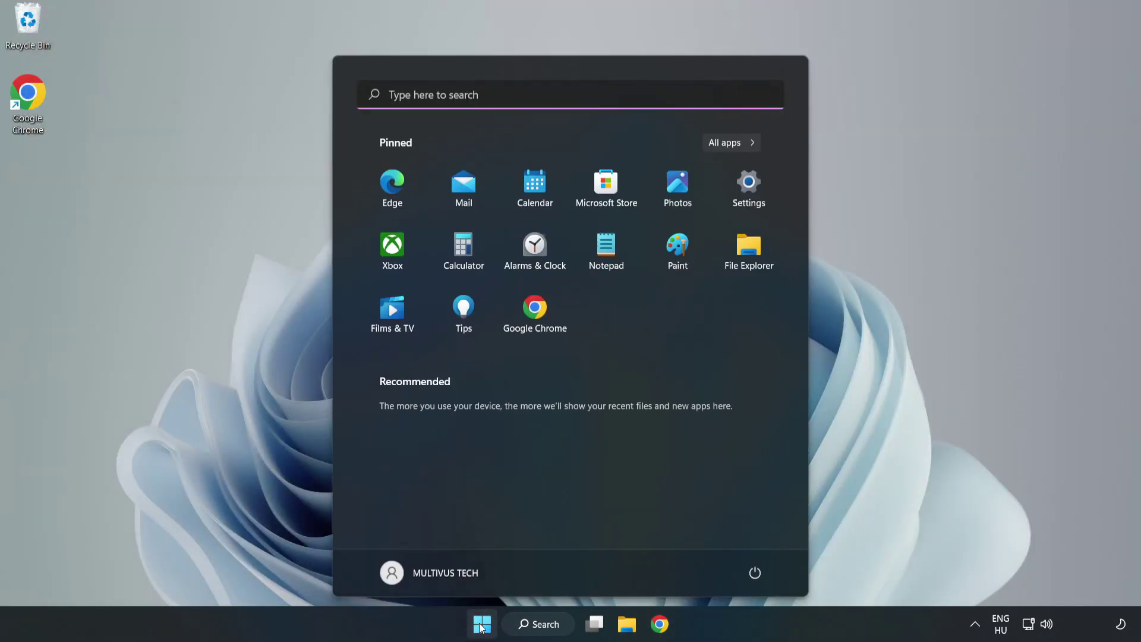
{"action": "left_click", "coordinate": [752, 575]}
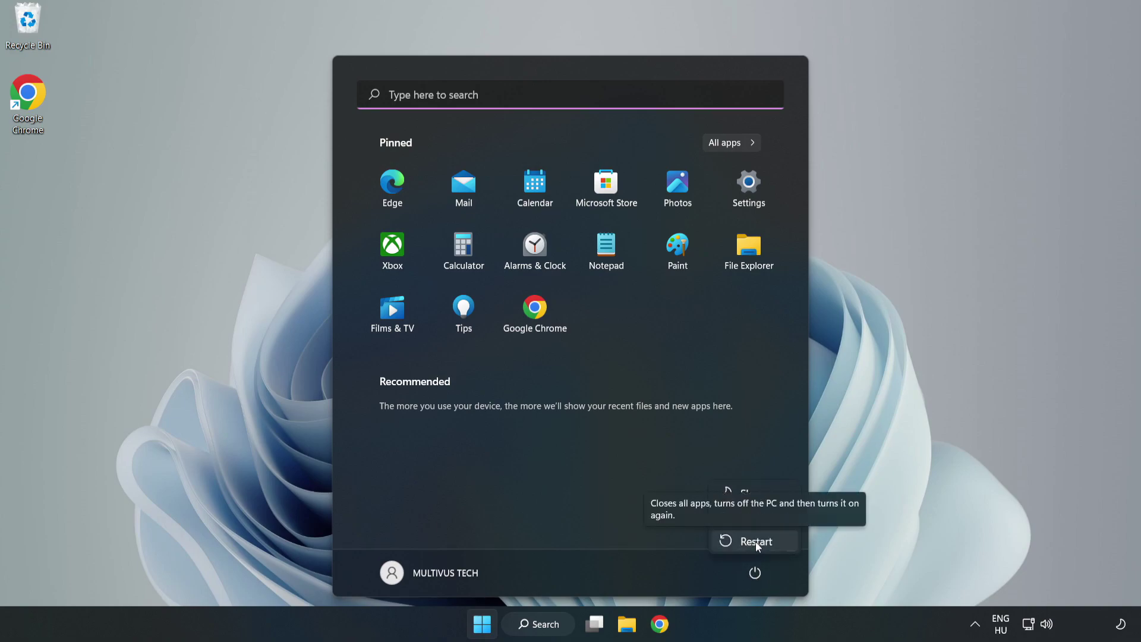